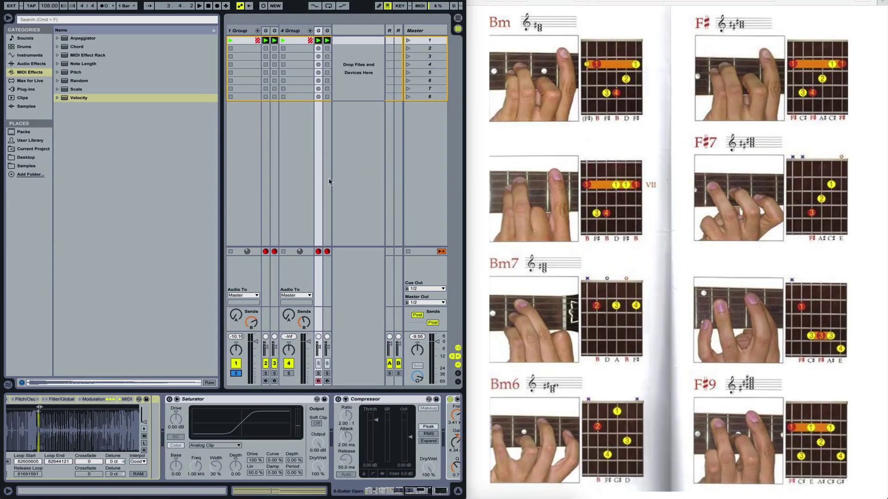
Inspect the Velocity and Arpeggiator device settings on the plucked guitar track
scroll(180, 427, left, 5)
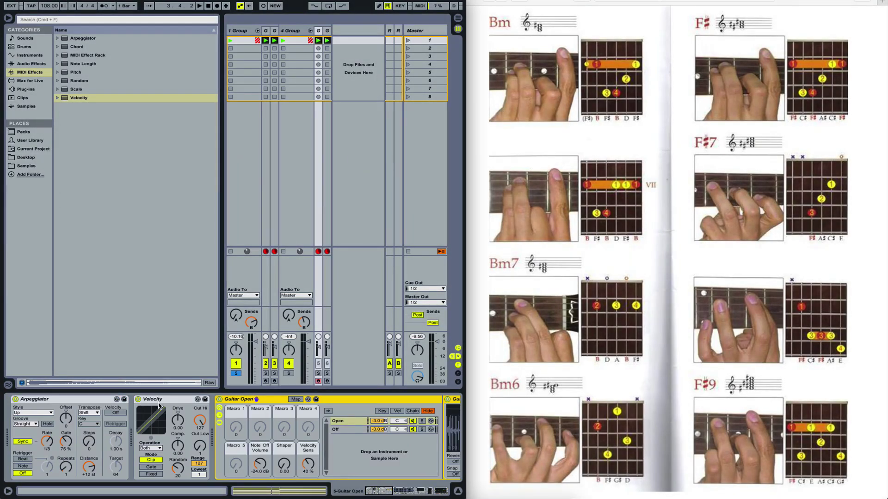
click(154, 402)
click(82, 402)
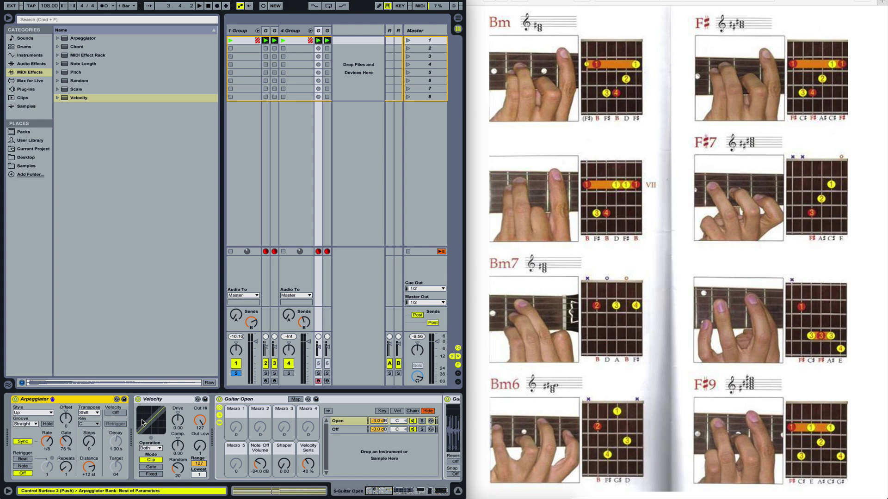
scroll(143, 423, right, 6)
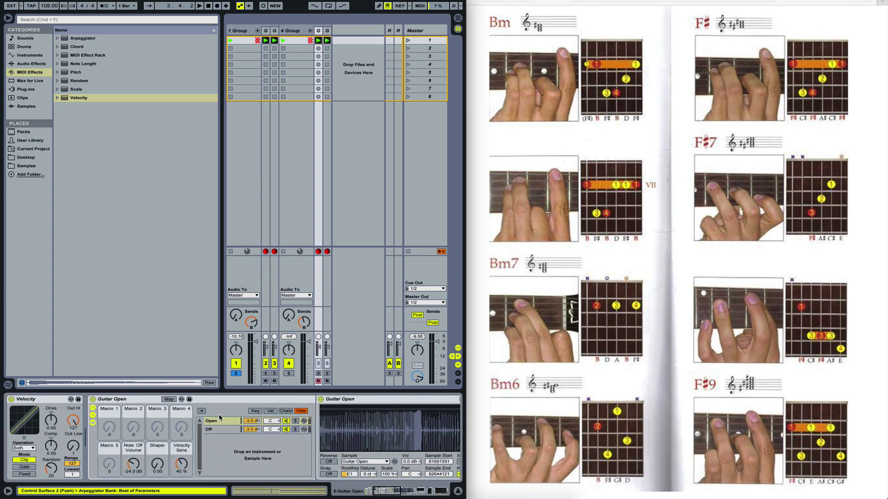
Solo track 4 and play the clips, then move the solo to track 1
click(288, 373)
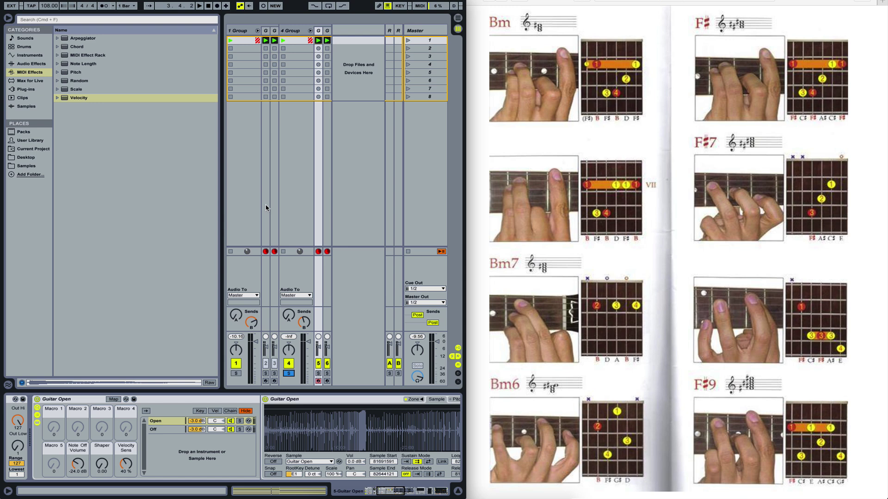
key(space)
click(236, 374)
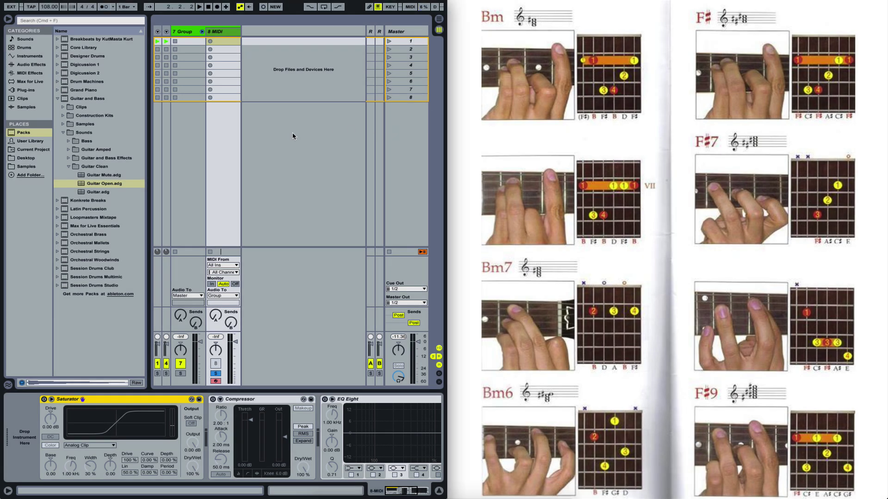
Load Guitar Open.adg on track 8 and create an empty MIDI clip doubled to two bars
double_click(83, 185)
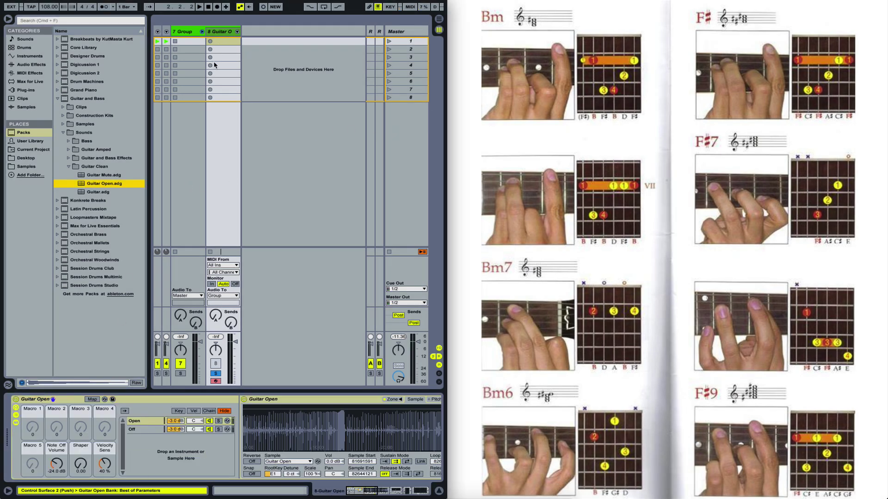
double_click(221, 41)
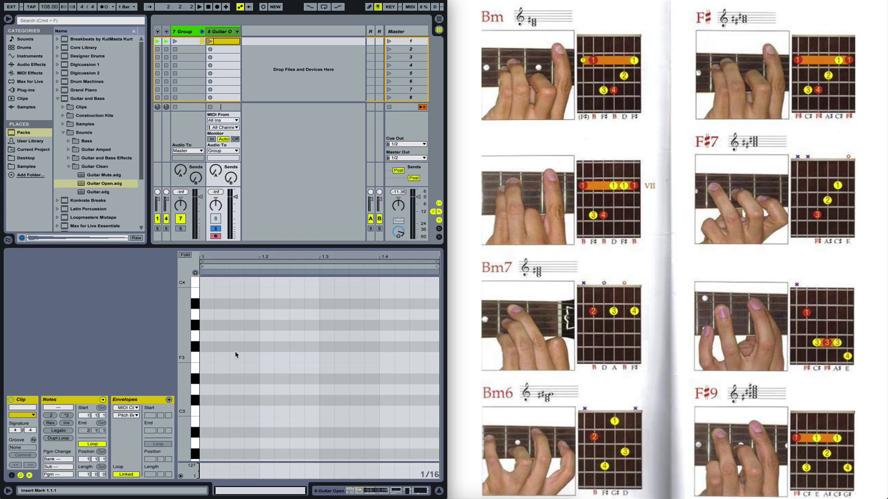
click(60, 439)
Set the piano roll grid to 1 Bar and zoom the keyboard out to show more octaves
right_click(286, 300)
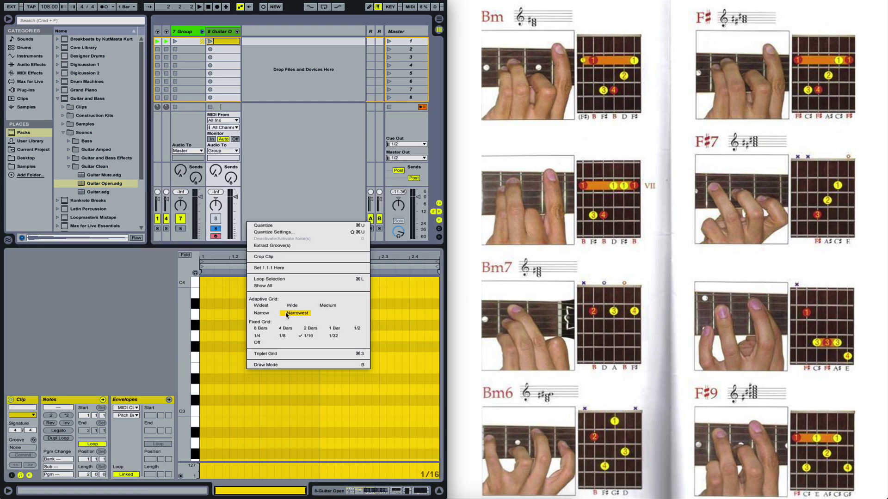
click(331, 329)
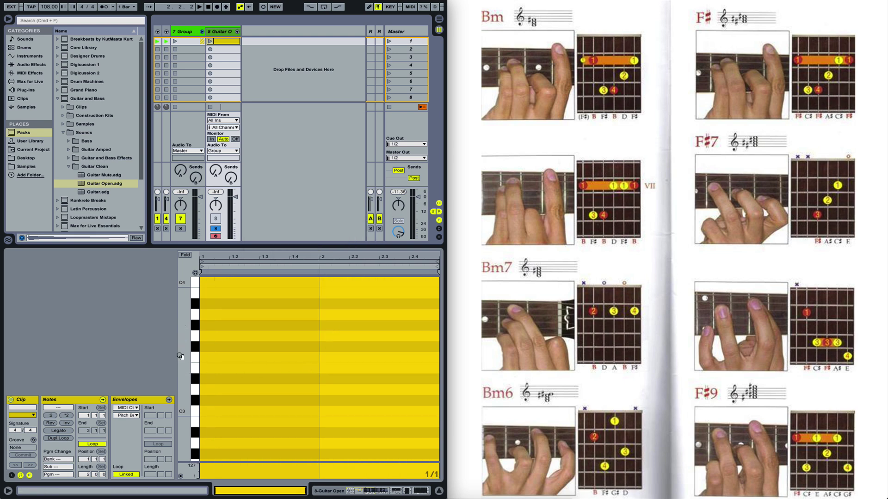
drag(180, 356, 161, 356)
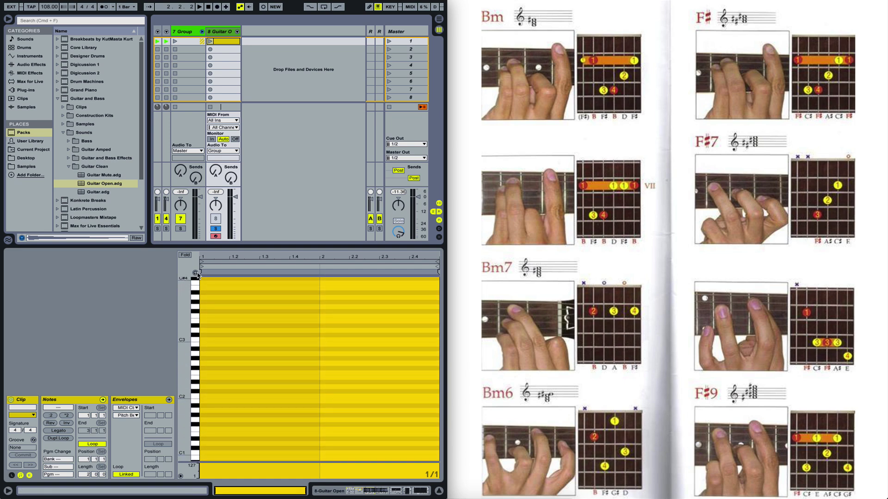
drag(189, 330, 182, 330)
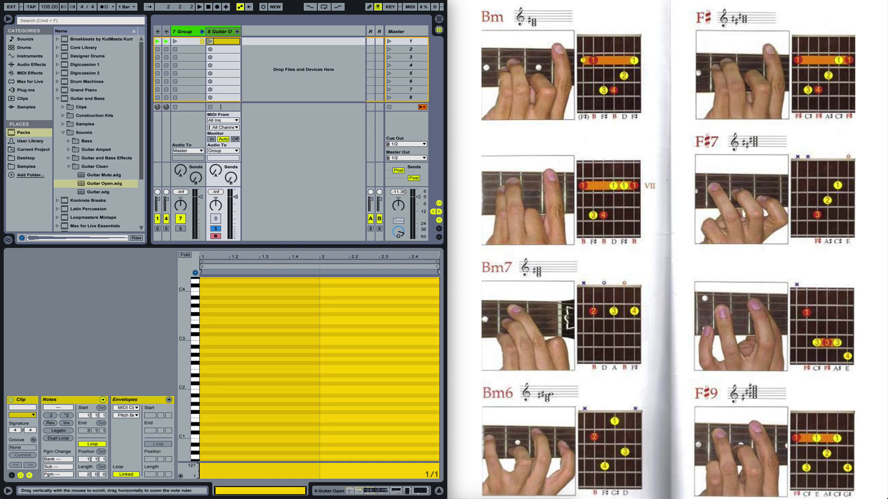
click(237, 365)
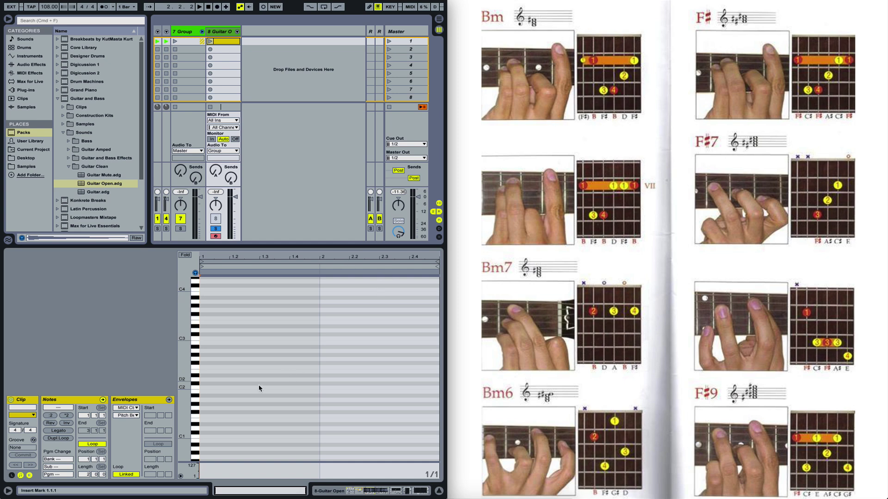
Draw one-bar F#2, B2, F#3, B3 (B4 shifted down an octave), D4 and F#4, then launch the clip
click(230, 362)
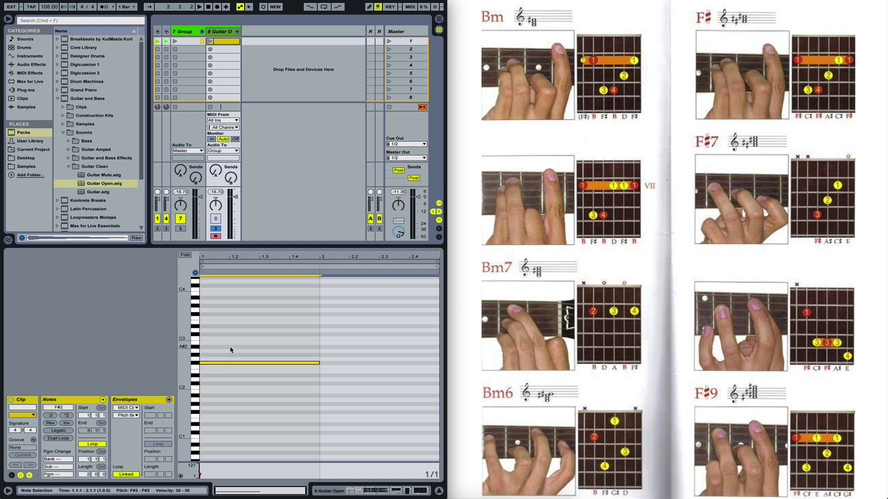
click(231, 343)
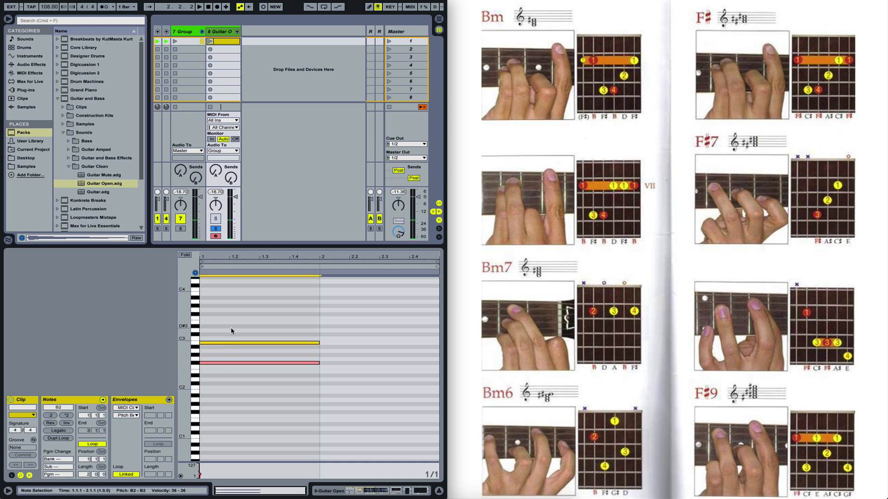
click(233, 313)
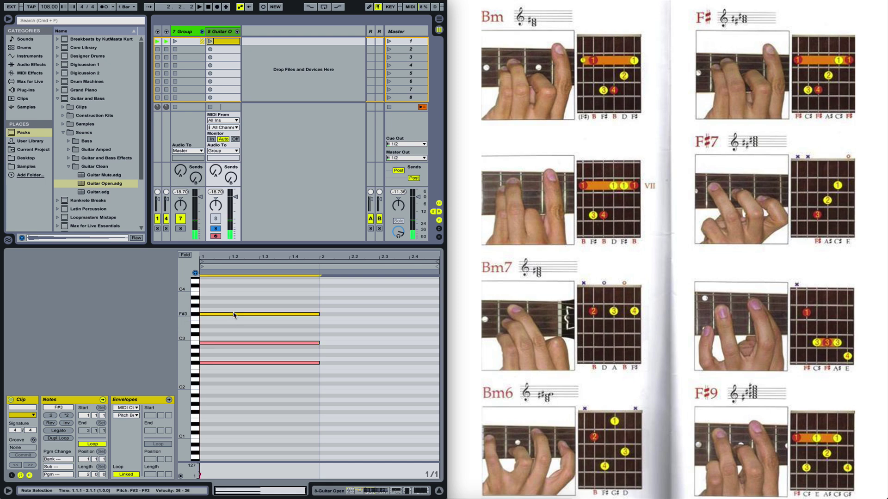
scroll(233, 312, up, 2)
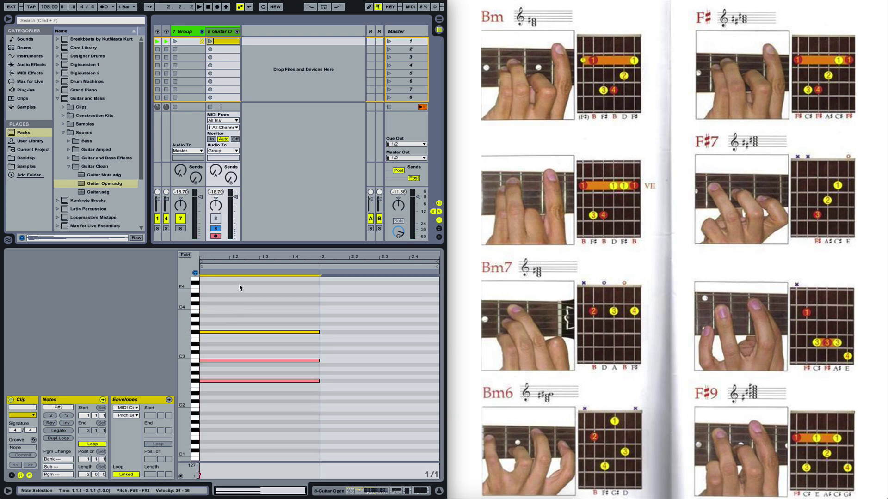
scroll(239, 284, up, 4)
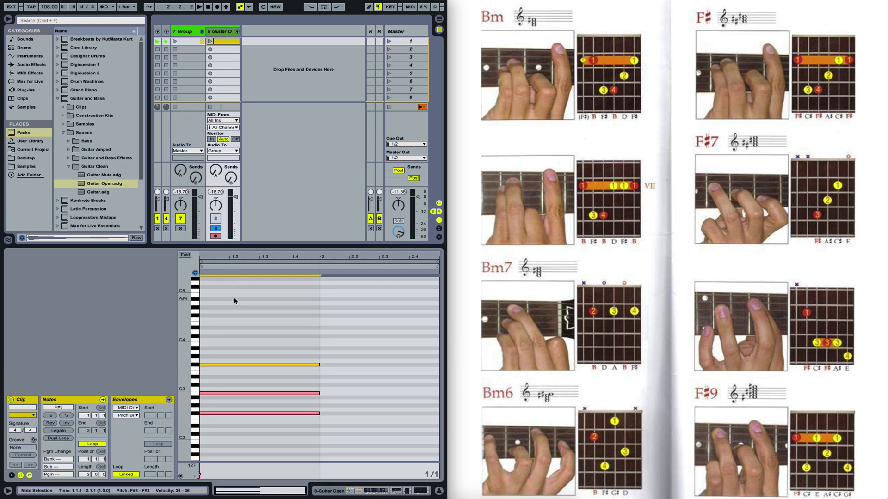
click(235, 295)
scroll(235, 297, up, 1)
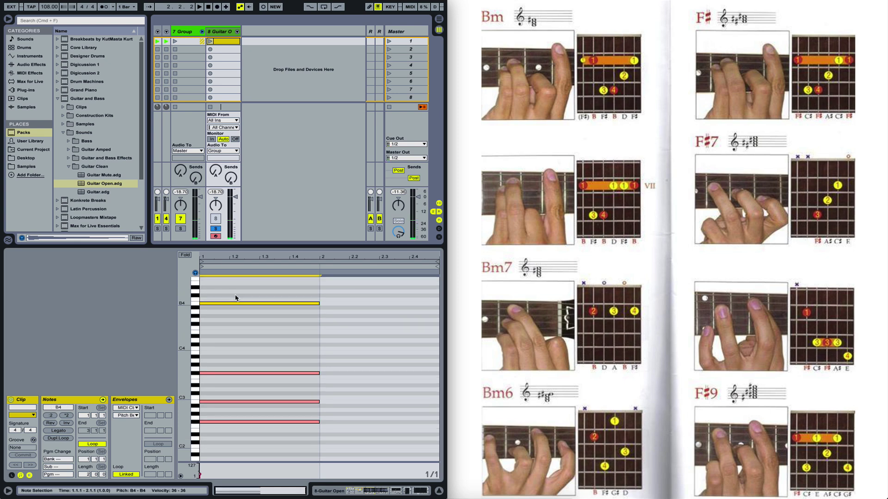
key(shift+Down)
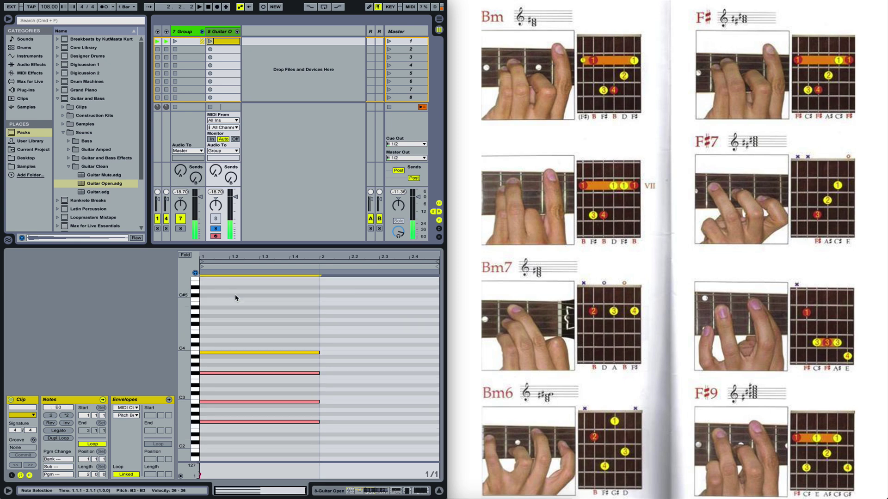
click(222, 341)
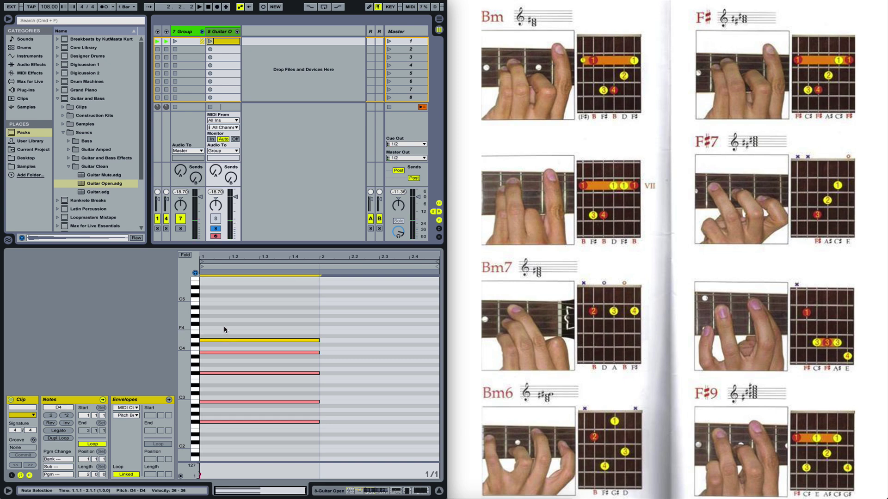
click(224, 325)
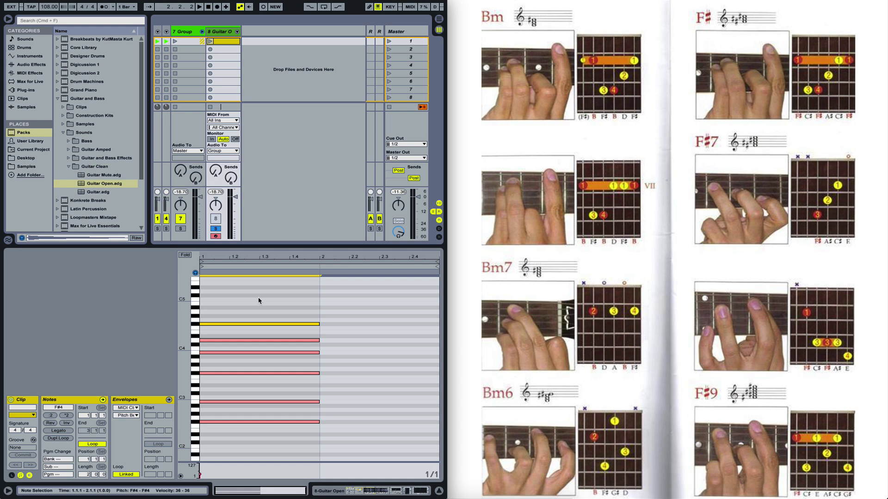
click(211, 41)
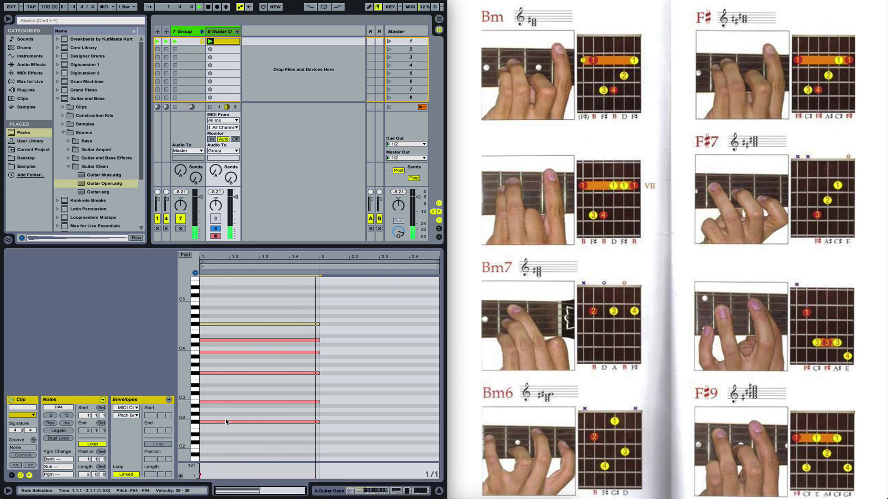
Build the bar-2 F# chord from F#2, C#3, F#3, A#3, C#4 and F#4, then play both chords
click(362, 433)
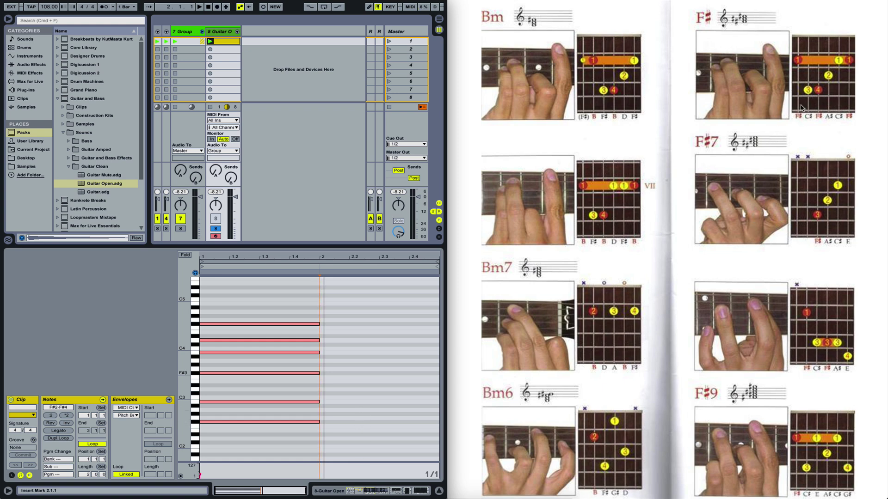
double_click(383, 422)
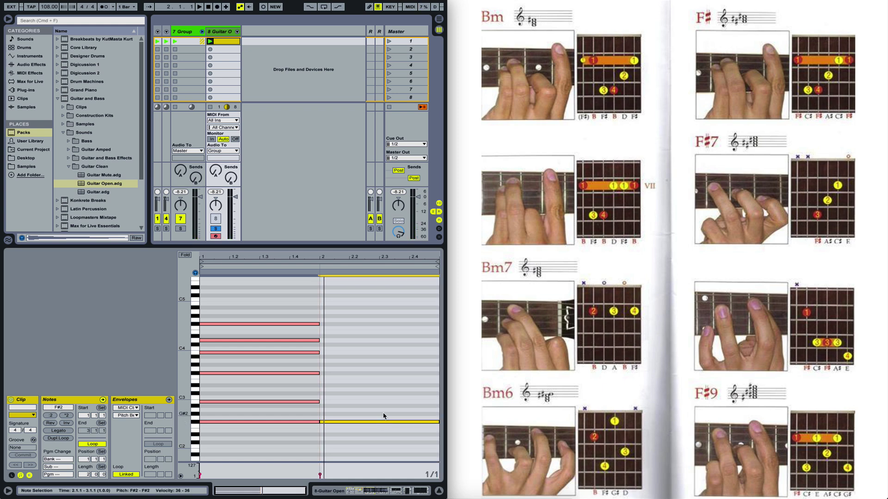
double_click(383, 393)
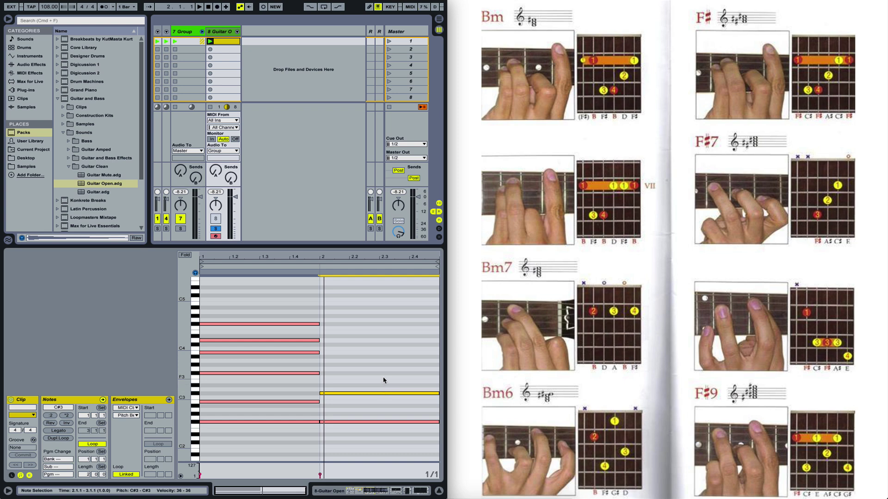
double_click(383, 374)
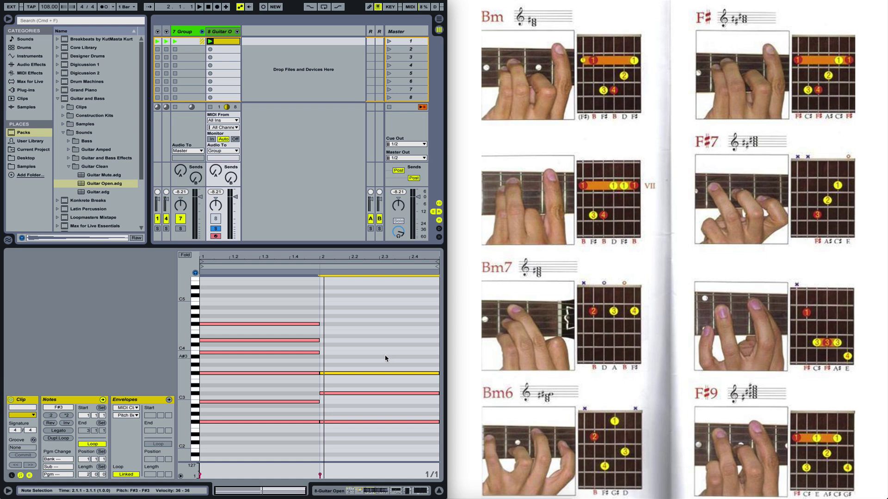
double_click(384, 356)
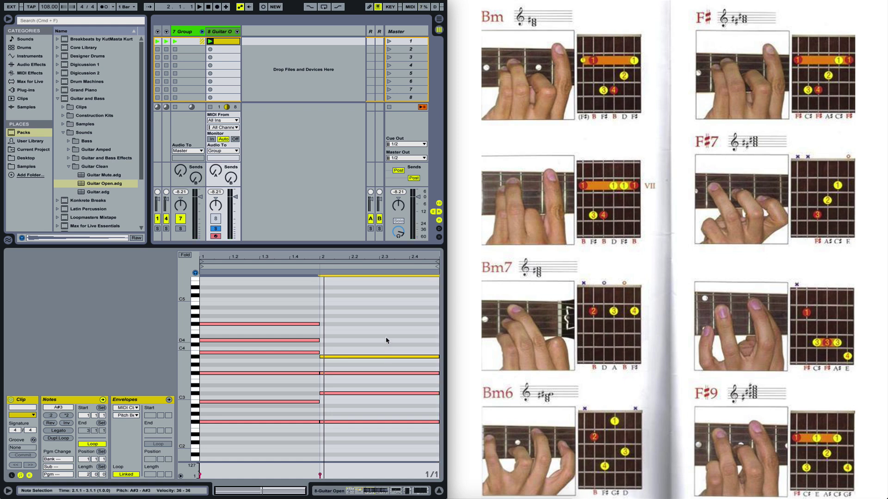
key(Up)
key(Up)
key(Up)
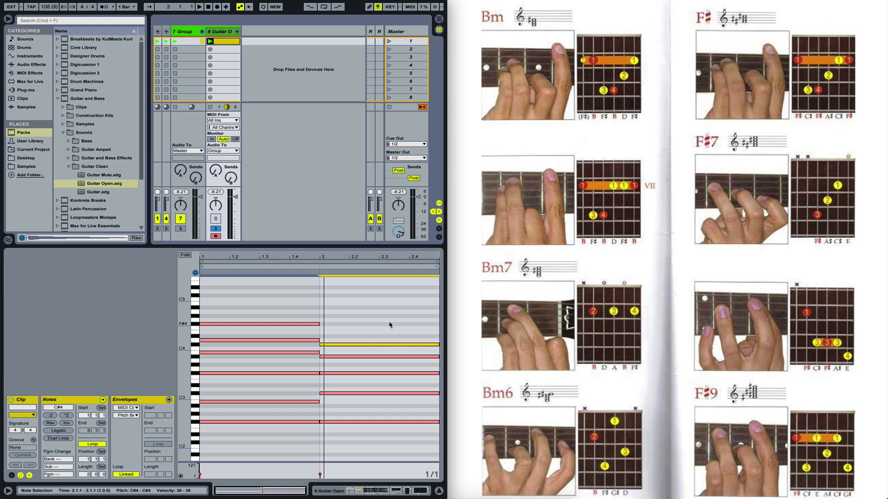
key(Up)
key(Up)
key(Up)
key(Up)
key(Up)
key(space)
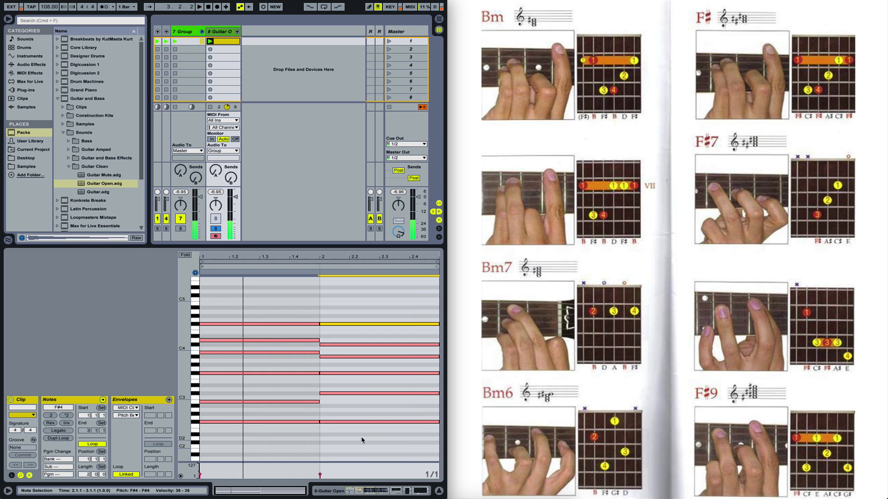
Stop playback and switch the detail view to the Guitar Open device chain
key(space)
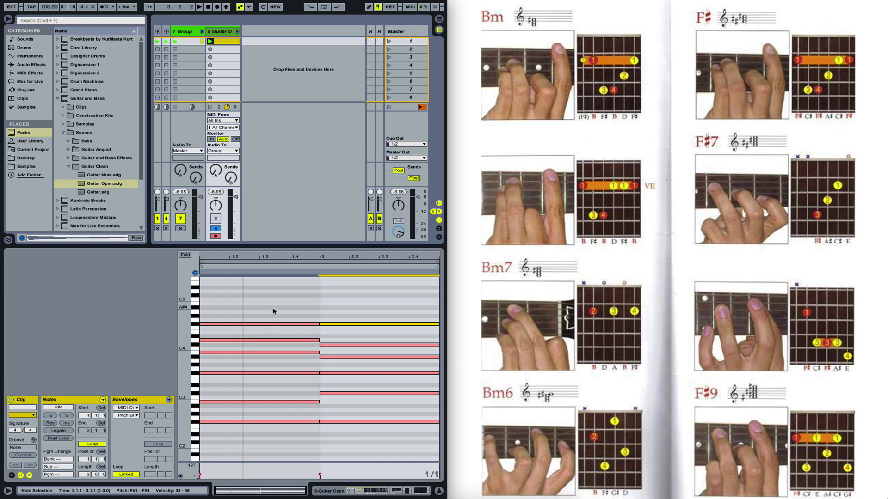
key(shift+Tab)
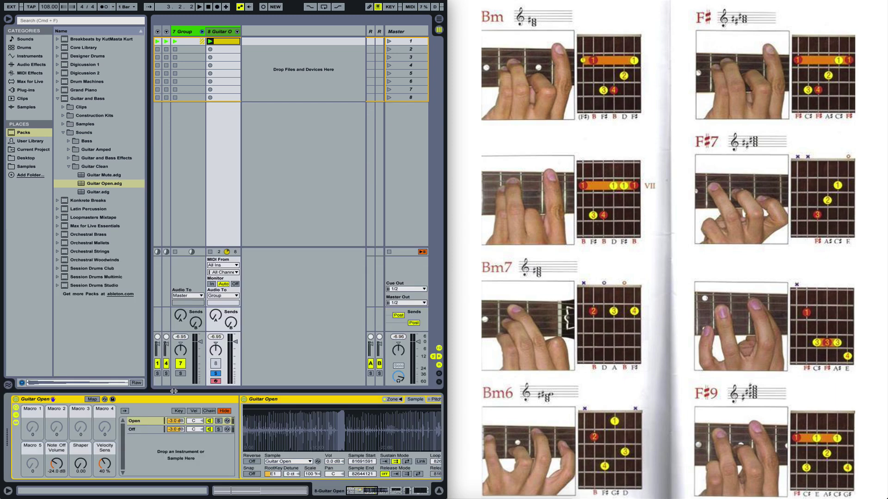
Load an Arpeggiator from MIDI Effects ahead of Guitar Open and audition the arpeggiated chords
click(31, 76)
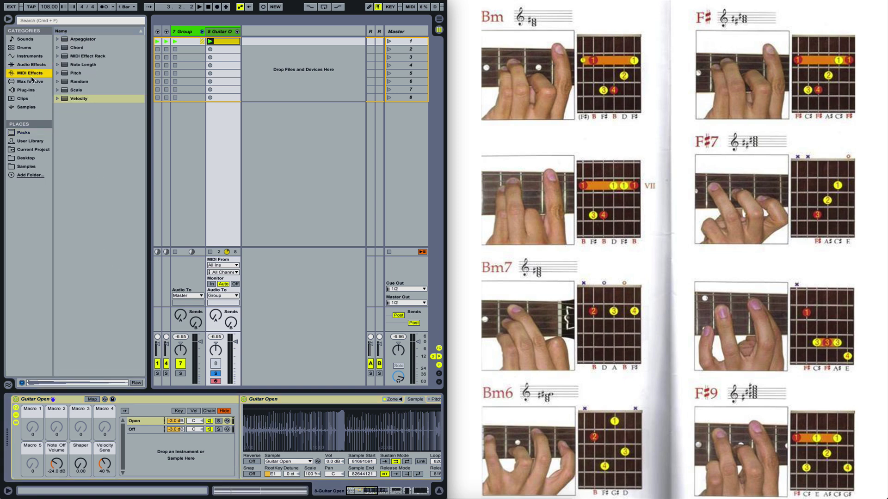
double_click(73, 39)
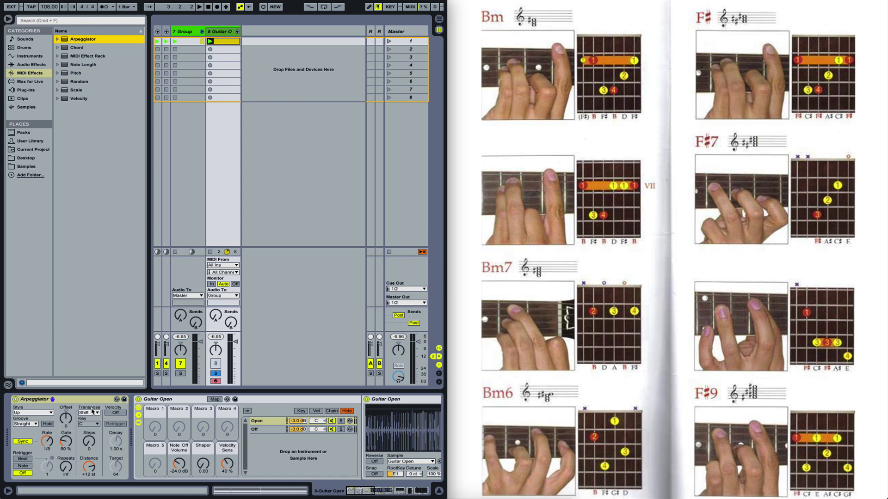
key(space)
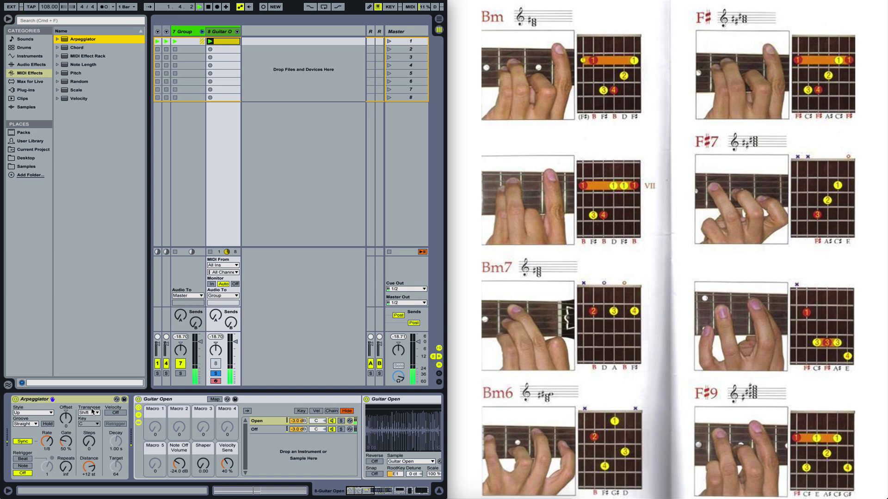
key(space)
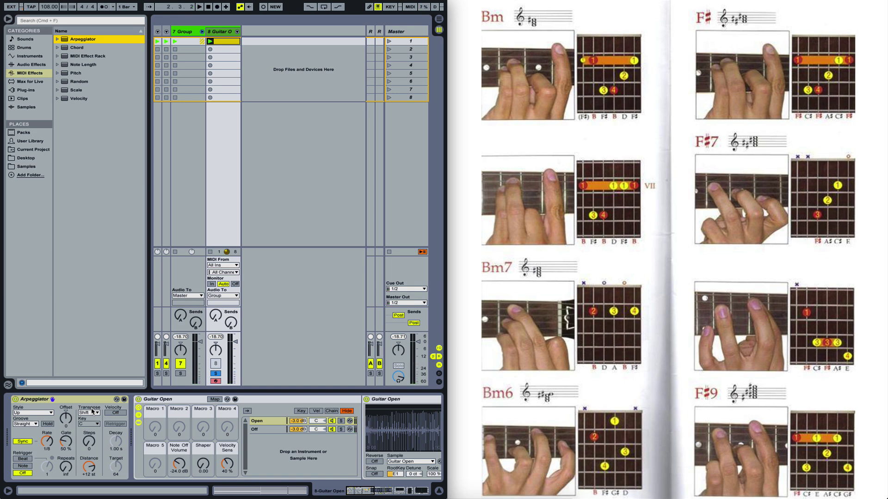
click(225, 45)
Select all clip notes and set the clip envelope to MIDI Ctrl 64 - Hold Pedal
double_click(225, 45)
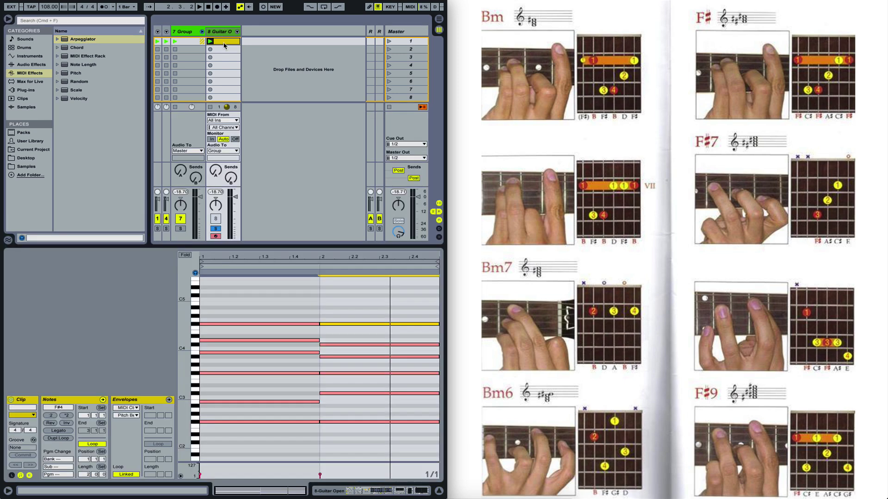
key(super+a)
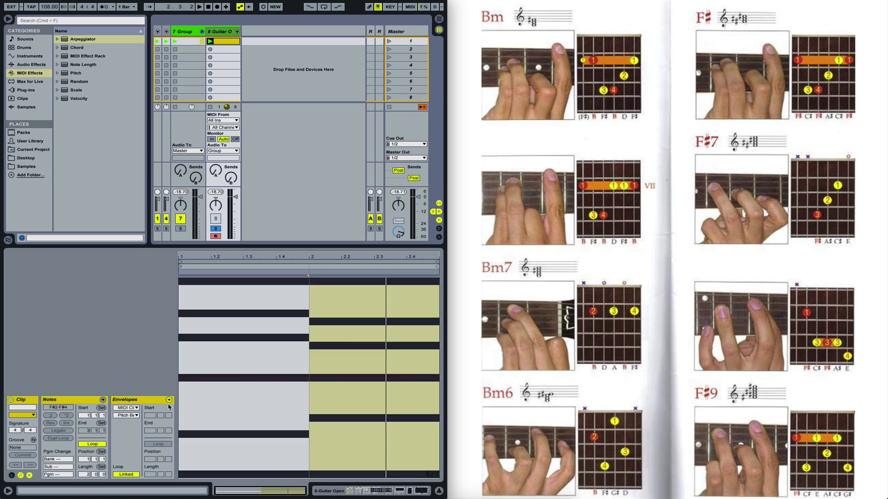
click(130, 408)
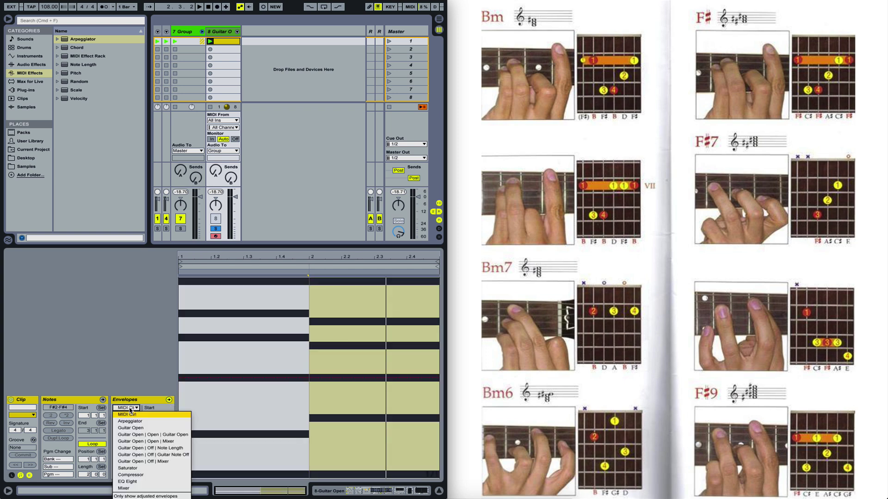
click(130, 414)
click(128, 416)
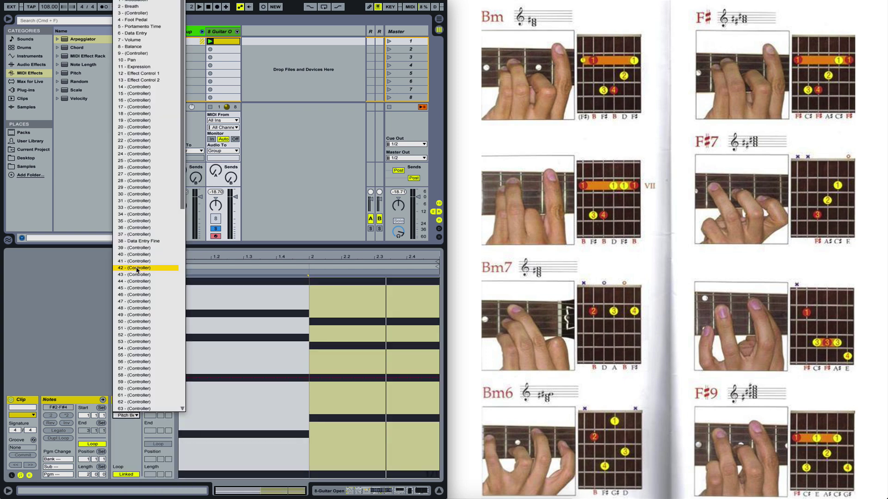
scroll(142, 182, down, 8)
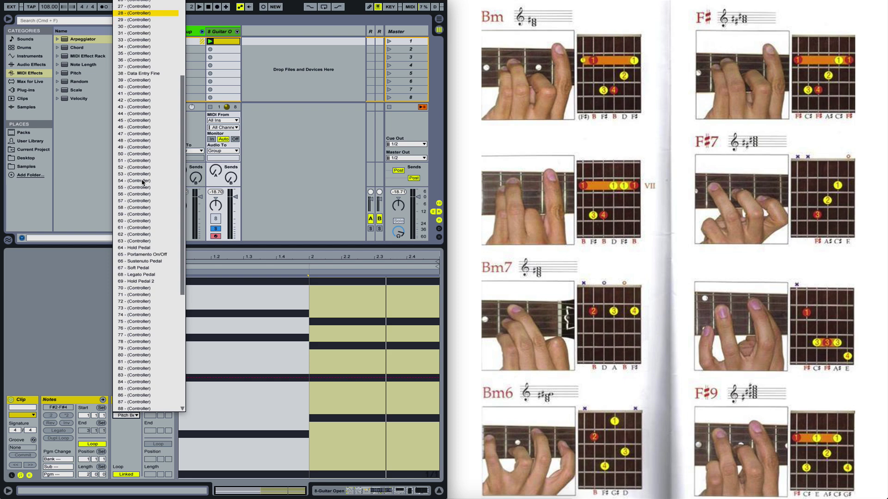
click(151, 248)
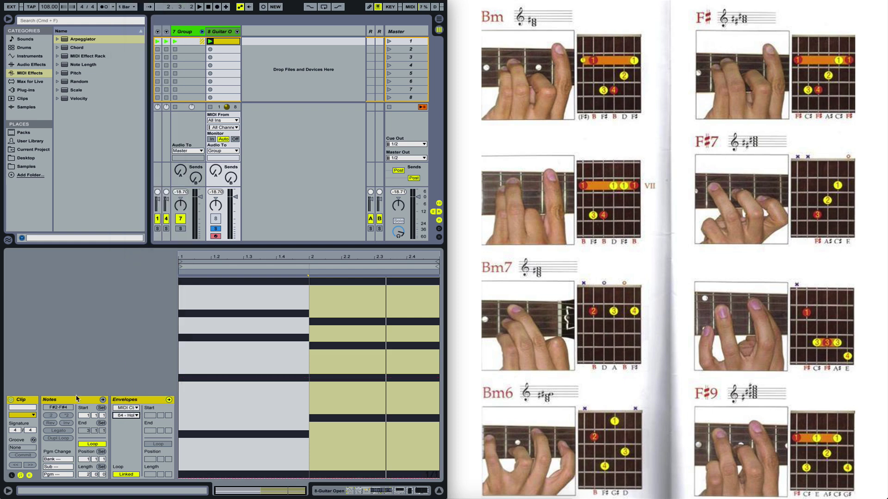
click(129, 415)
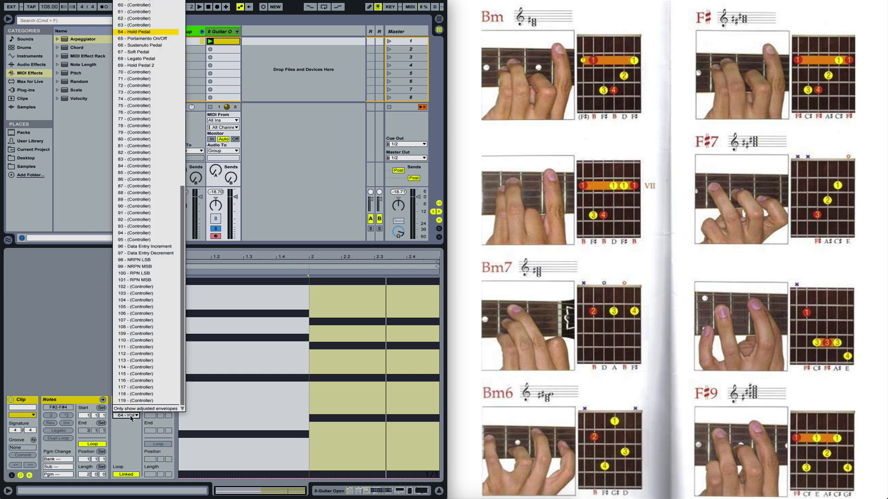
click(145, 33)
Draw the Hold Pedal envelope at 127 across bars 1 and 2
key(super+b)
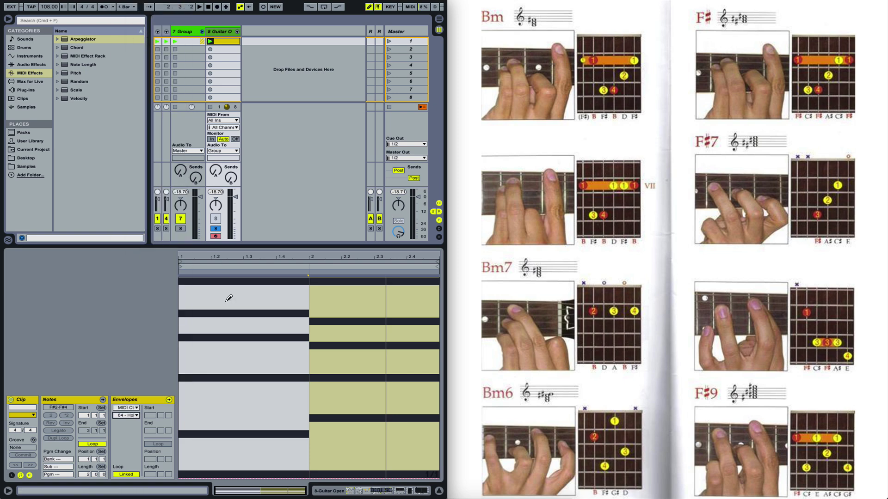
click(243, 277)
click(369, 277)
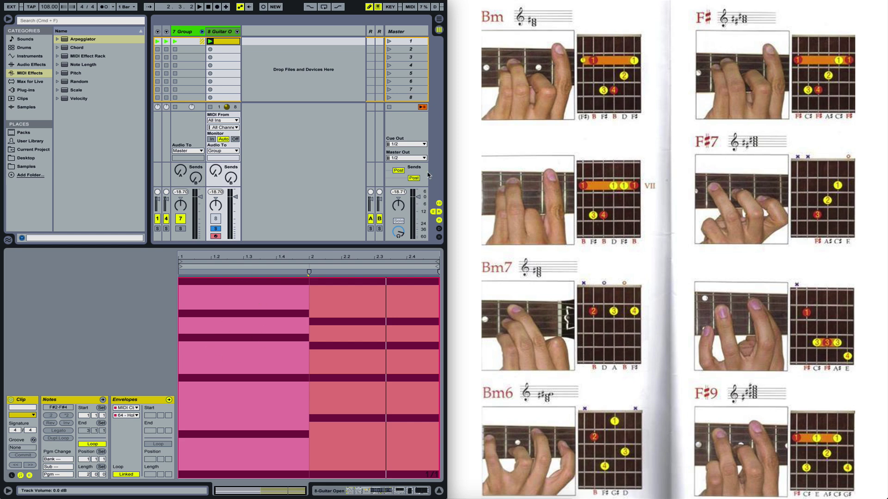
Enlarge the window to full screen and fill the pedal envelope gap so it drops exactly at bar 2
drag(447, 86, 881, 86)
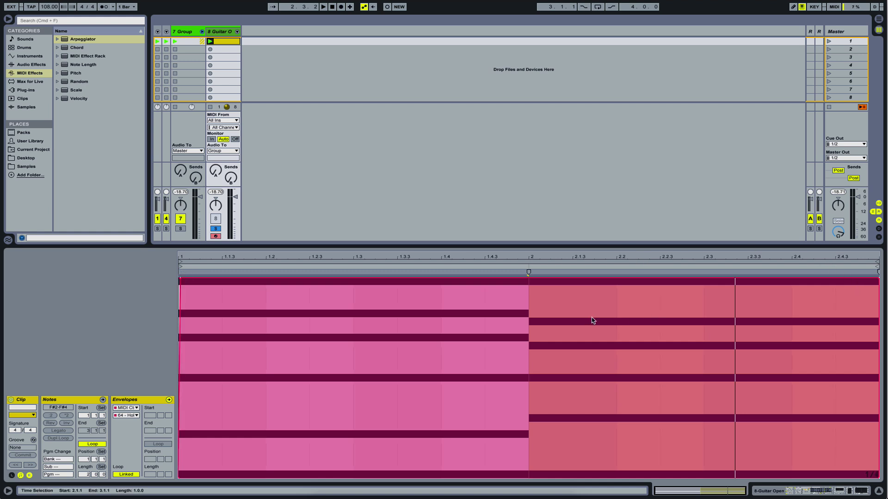
key(b)
click(524, 446)
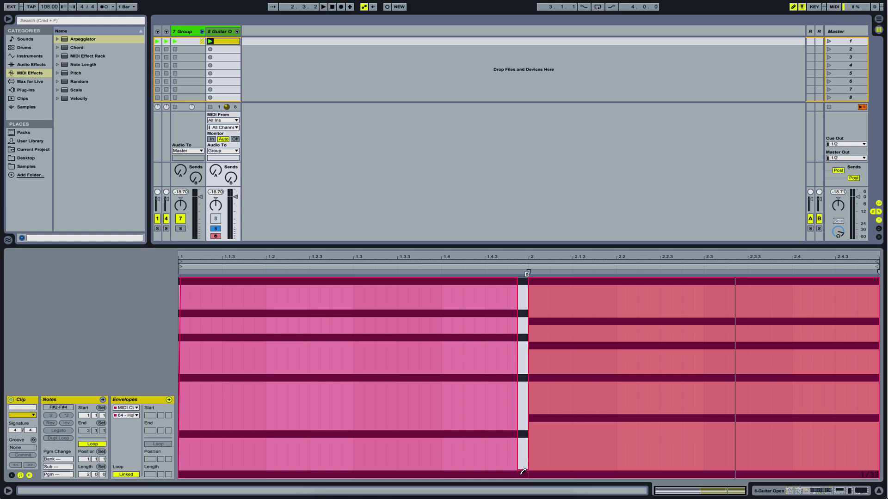
key(b)
click(519, 478)
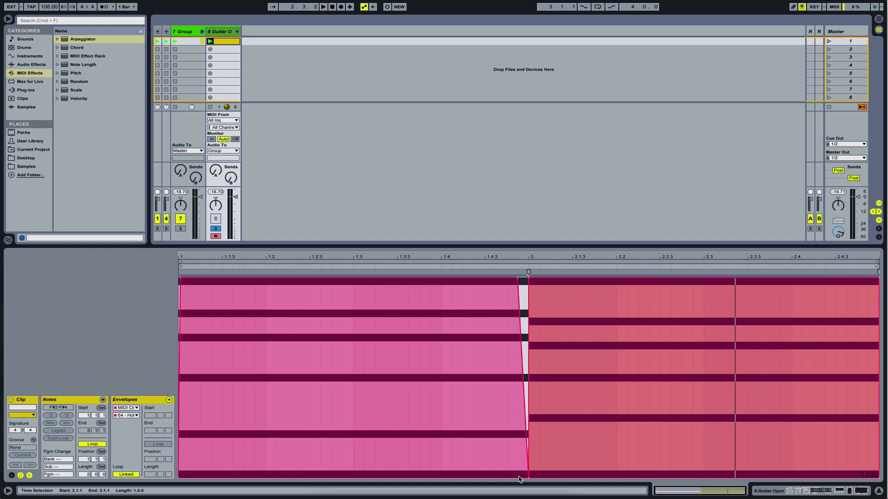
mouse_move(518, 280)
drag(518, 281, 528, 278)
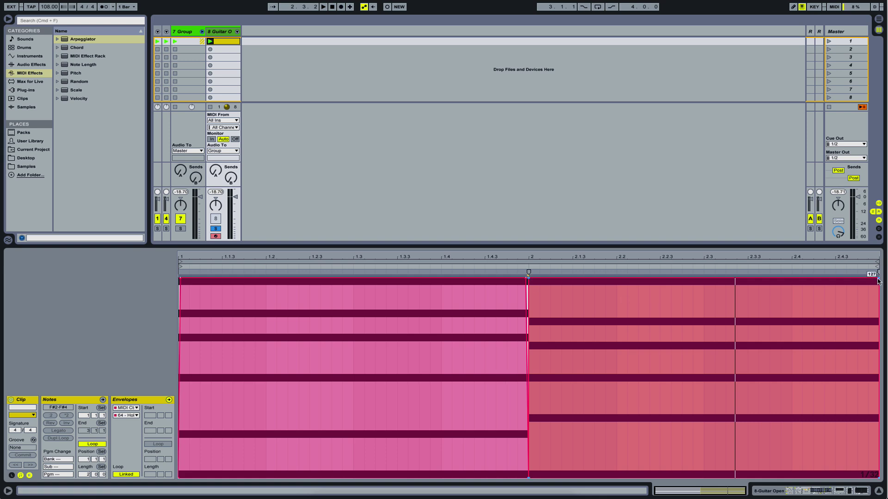
Drop the Hold Pedal envelope to zero at the clip's end
drag(878, 281, 877, 278)
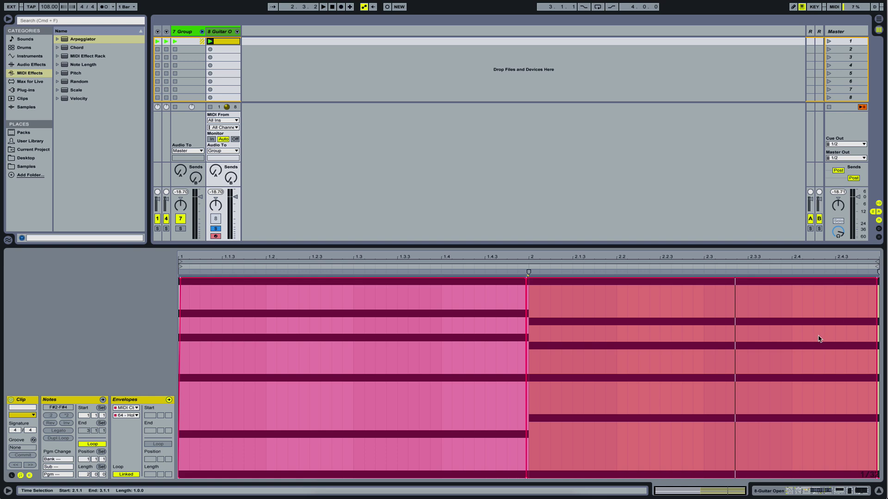
click(835, 361)
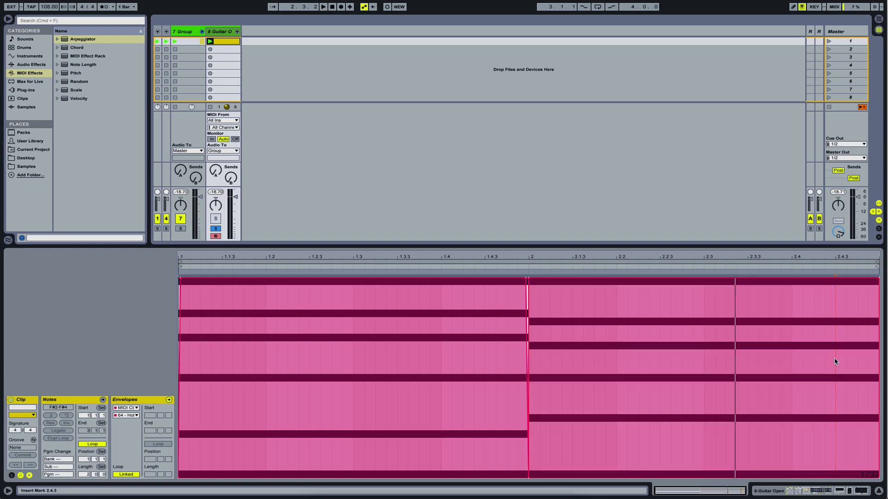
click(877, 278)
drag(877, 279, 878, 476)
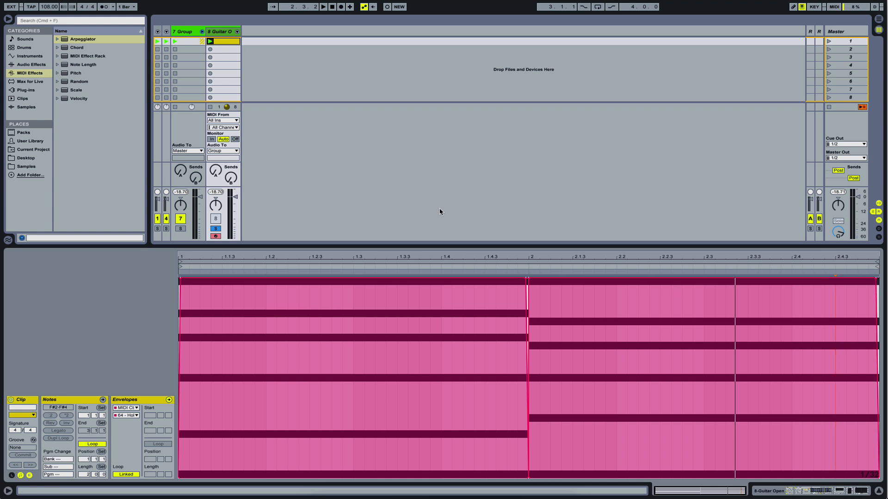
Check the pedal envelope in playback, then set Arpeggiator Repeats to 2 and play again
key(space)
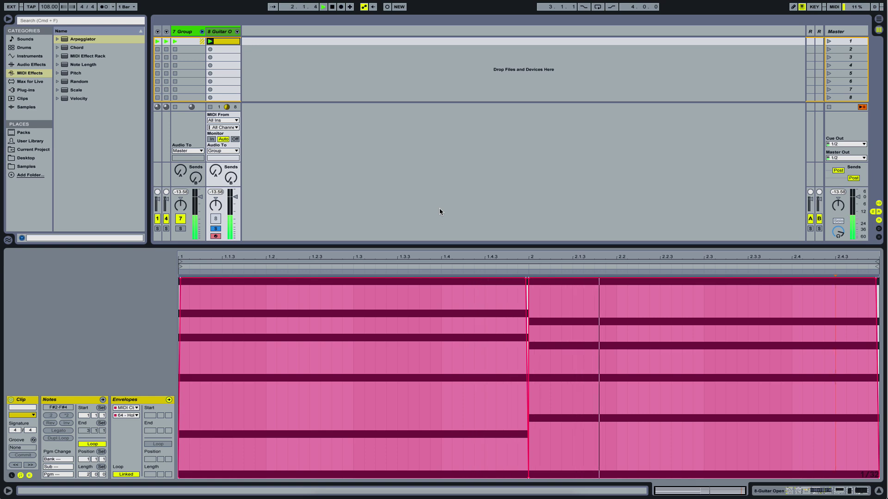
click(791, 489)
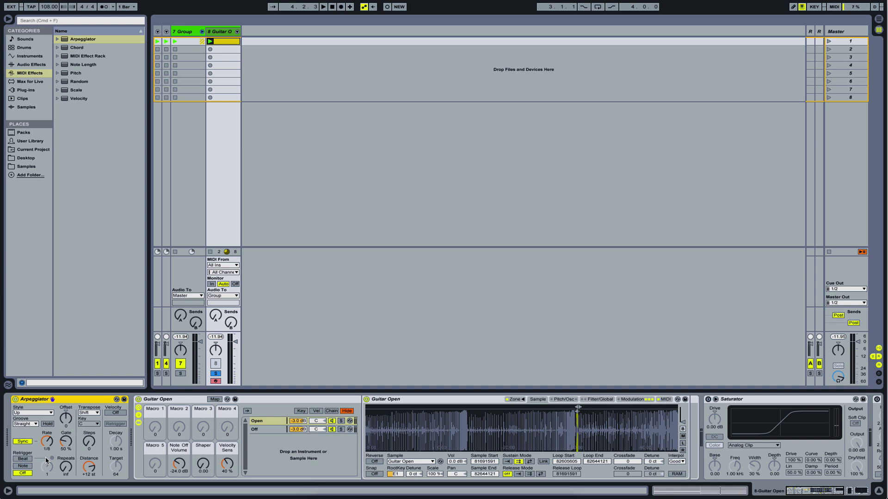
click(63, 467)
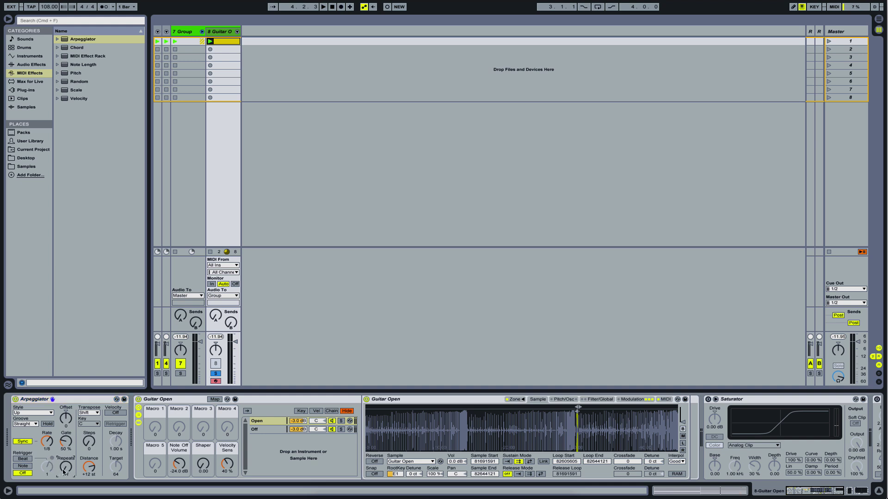
drag(63, 471, 63, 466)
key(space)
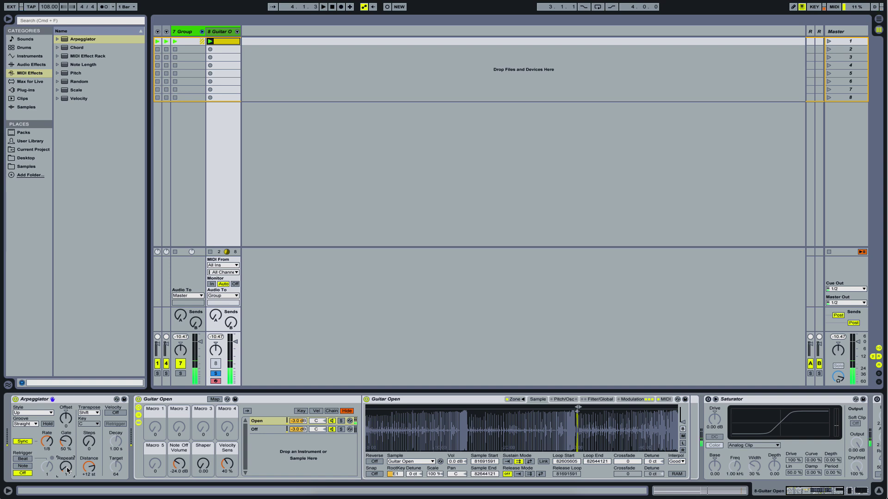
Select the two lowest chord notes, raise their velocity from 36 to 57, and return to Device View
double_click(229, 41)
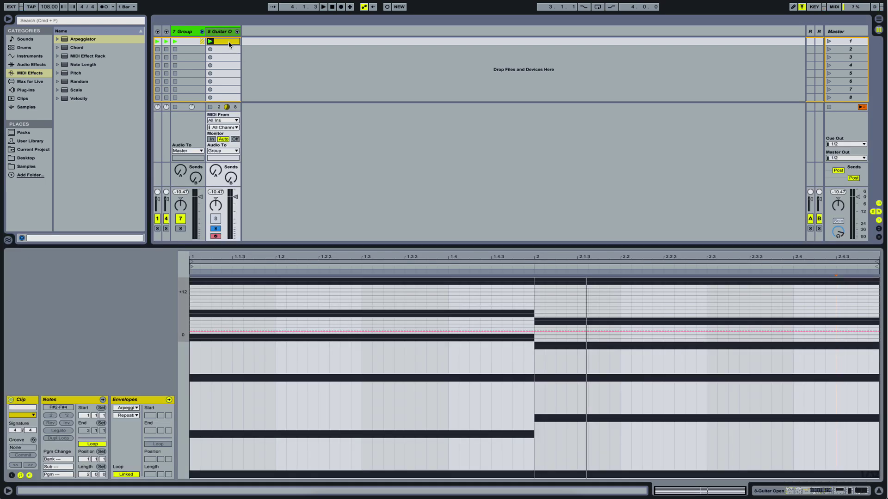
click(102, 401)
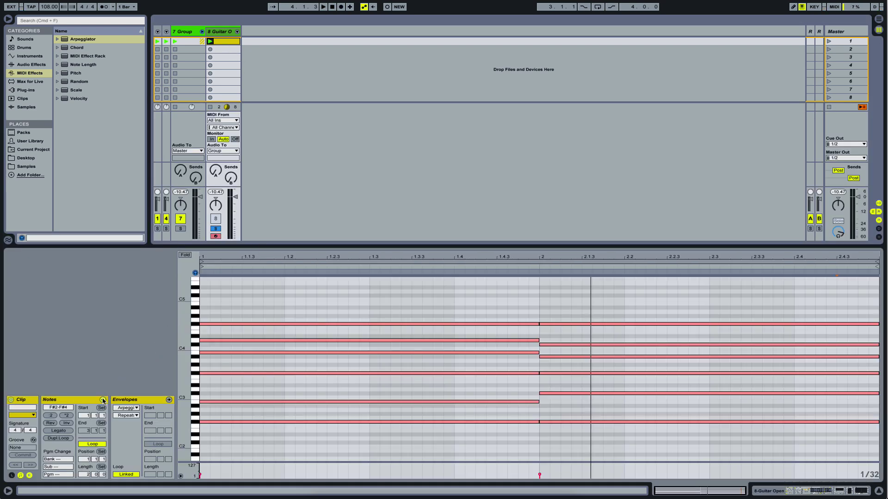
drag(394, 440, 557, 371)
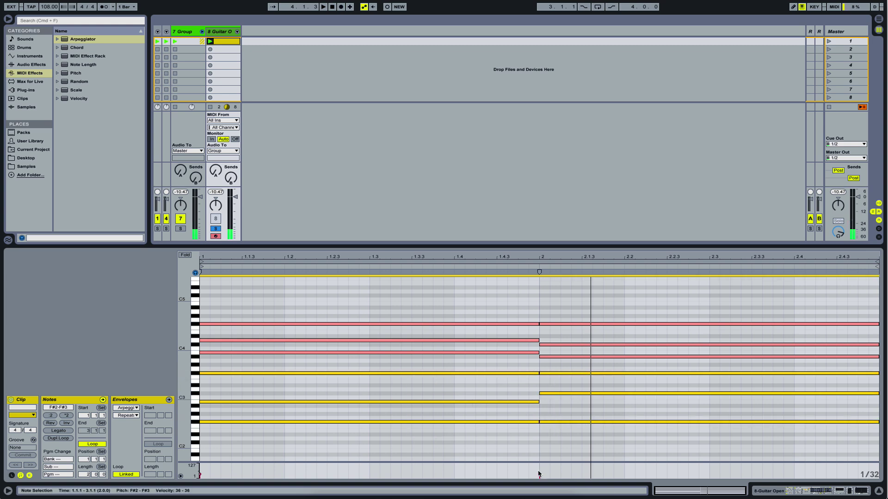
drag(538, 474, 538, 465)
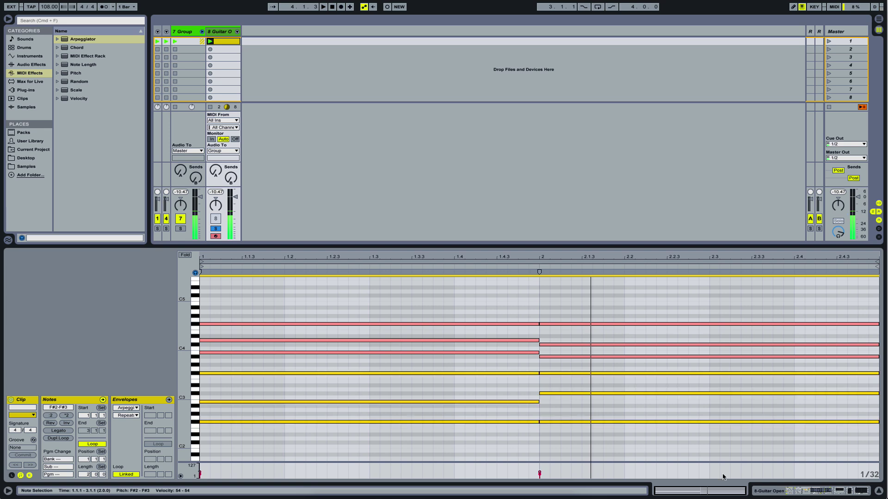
click(771, 492)
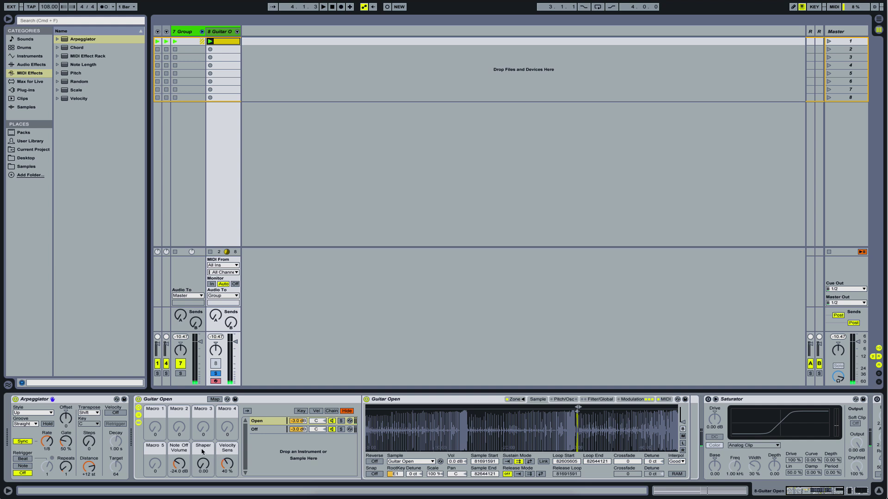
Insert a Velocity MIDI effect between the Arpeggiator and Guitar Open while the part plays
click(68, 99)
key(space)
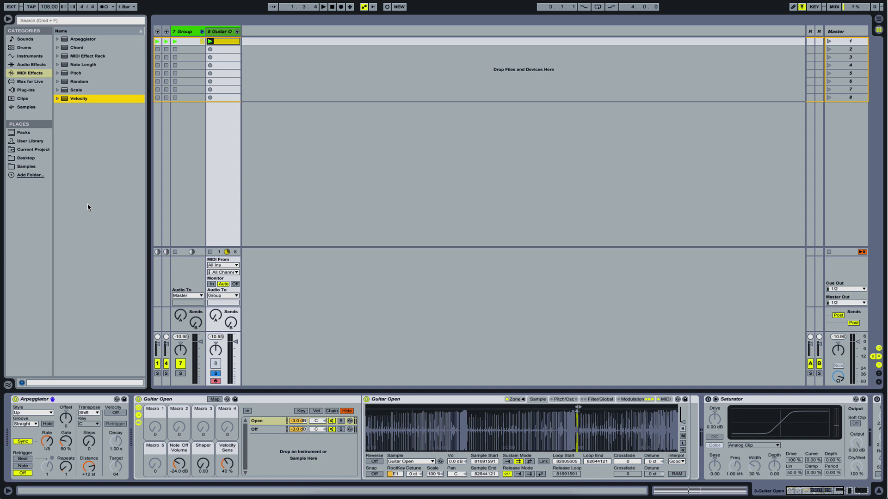
drag(69, 99, 128, 415)
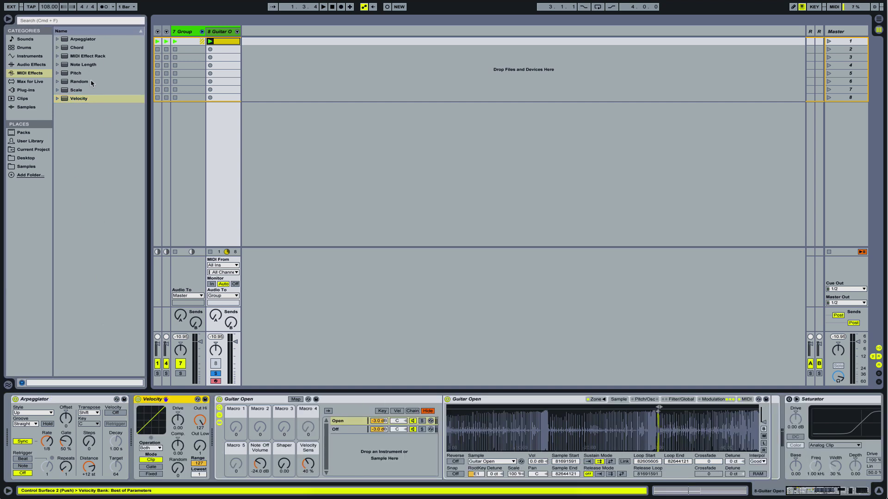
click(178, 472)
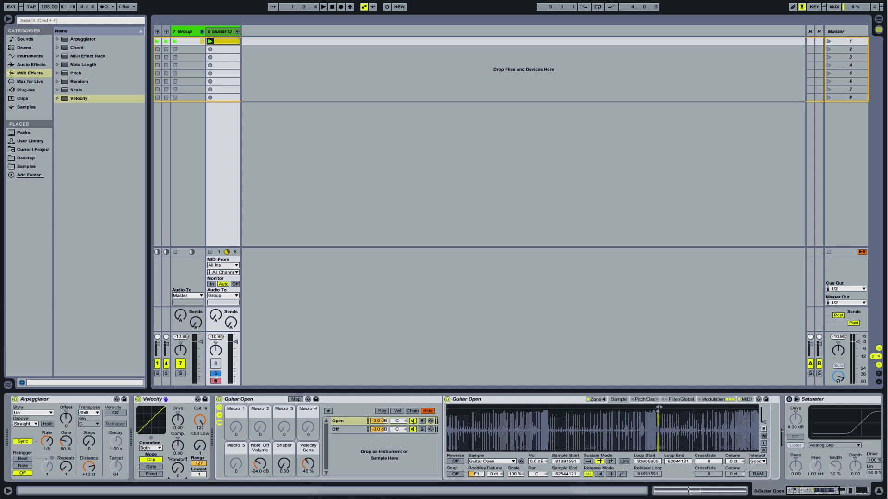
Raise the Velocity effect's Random amount to 20 and play back the chords
drag(178, 468, 178, 462)
key(space)
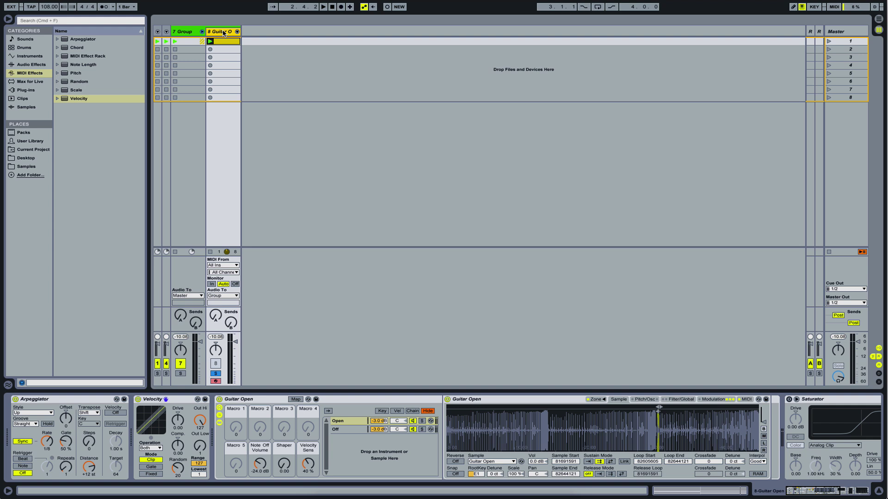
Duplicate the plucked guitar track as track 9 and pan track 8 to 16L
key(super+d)
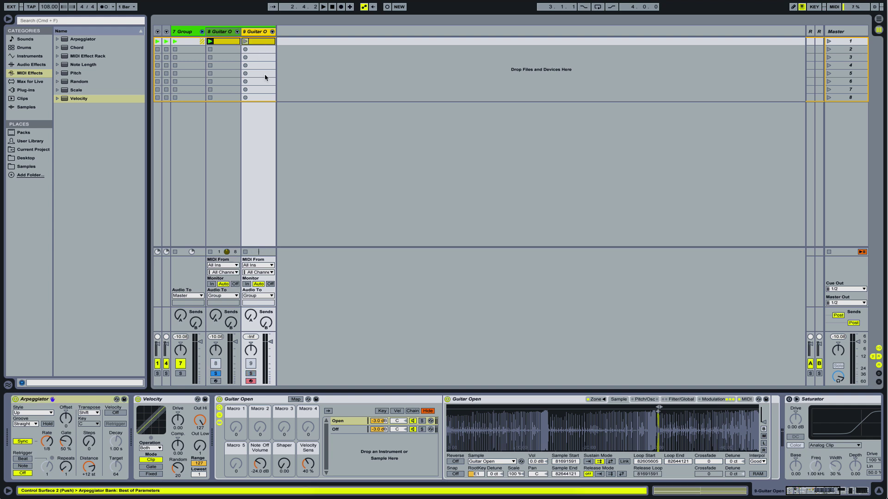
click(252, 350)
click(216, 350)
drag(216, 350, 251, 342)
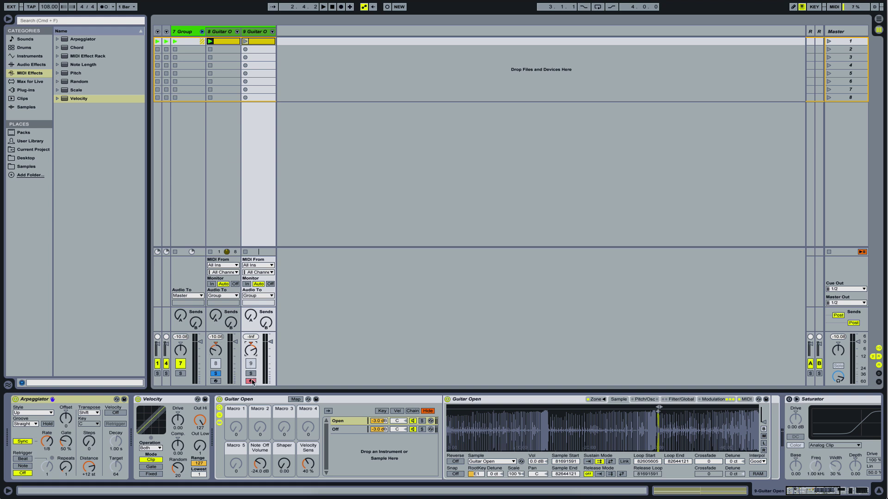
Solo the whole guitar group and audition both guitars together
click(180, 373)
key(space)
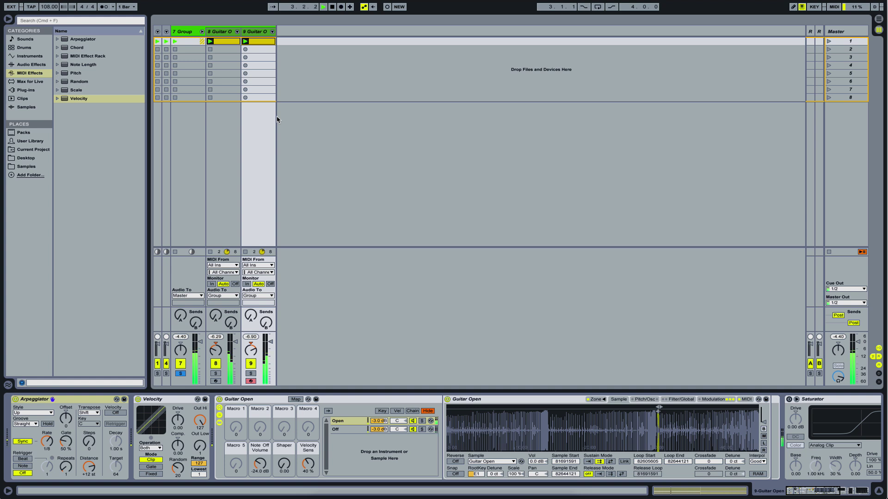
key(space)
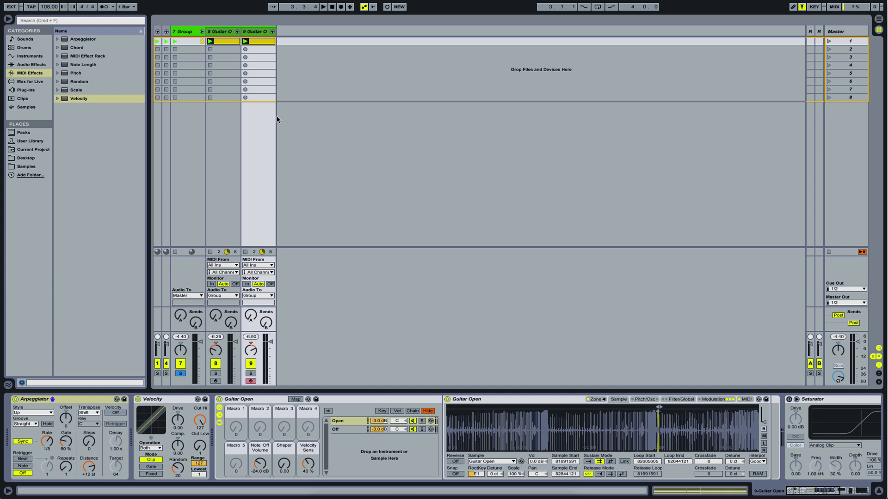
Set the 7 Group track's Send B to -8.3 dB and audition the result
click(189, 33)
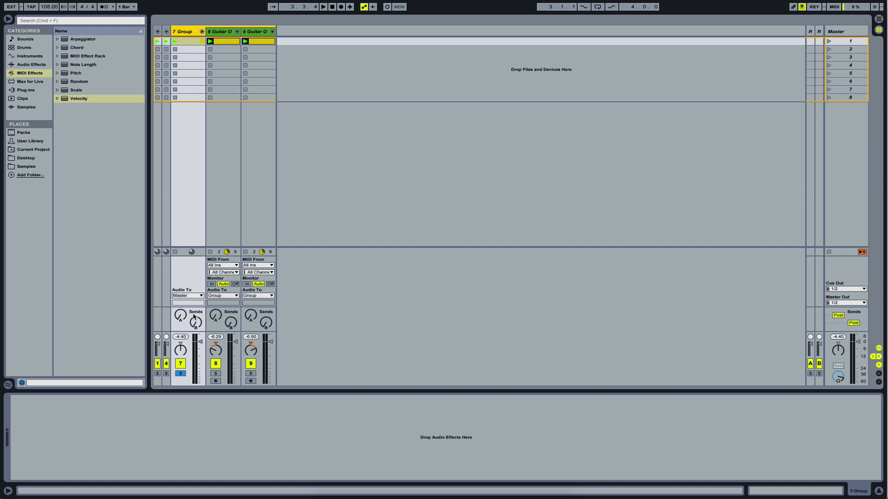
mouse_move(194, 321)
mouse_down()
mouse_move(195, 303)
mouse_move(181, 311)
mouse_up()
key(space)
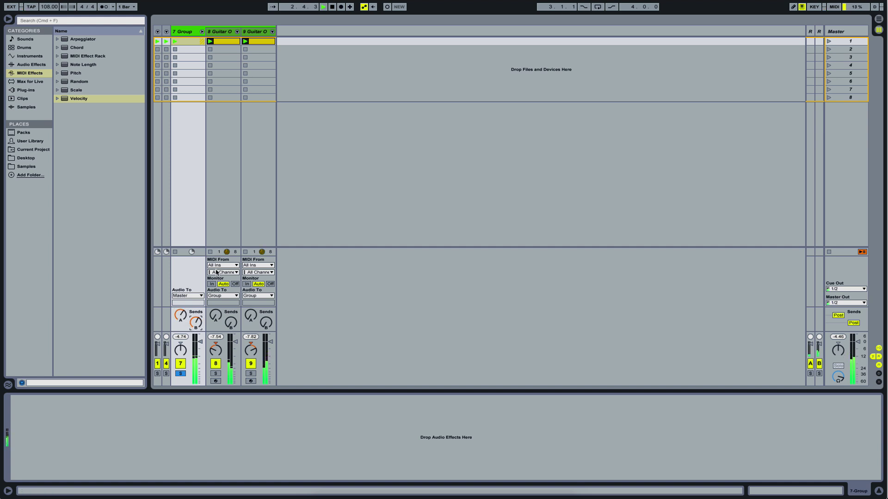
key(space)
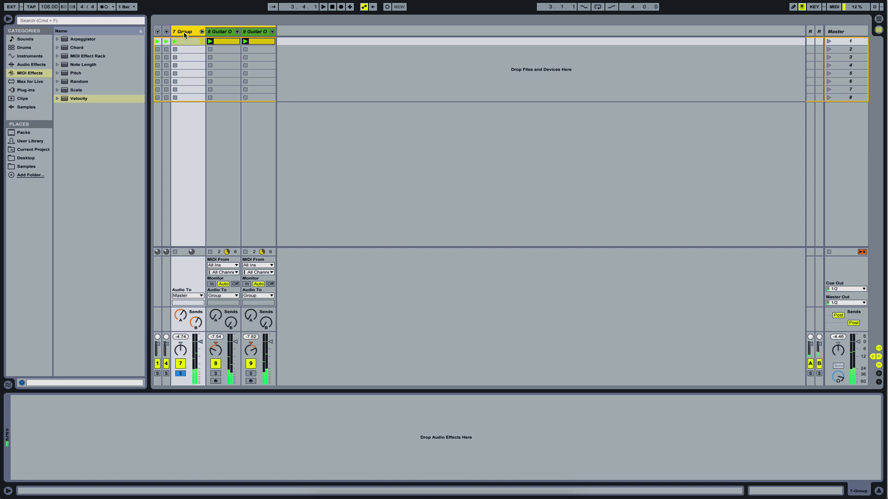
Duplicate the guitar group as 10 Group, then solo it and launch its clips
key(super+d)
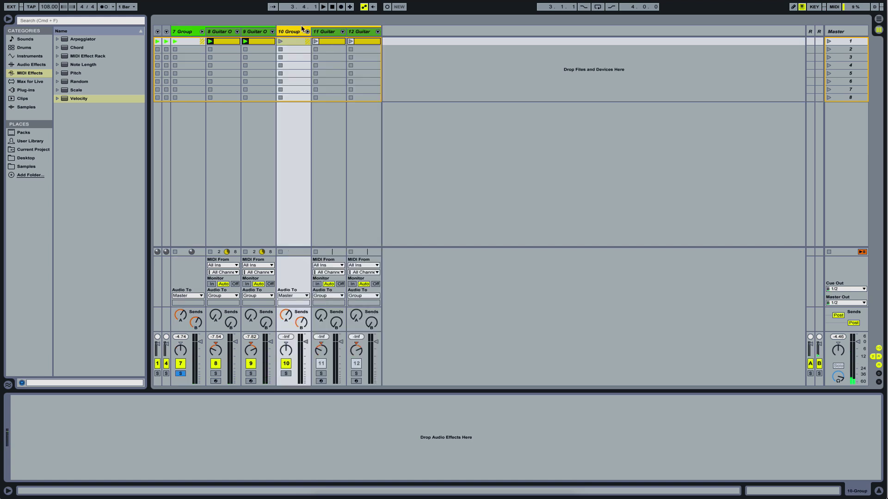
click(286, 373)
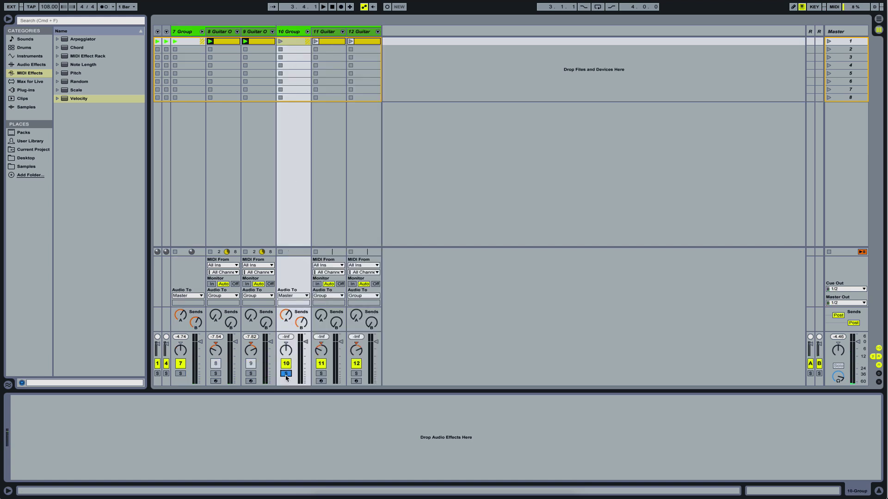
click(281, 42)
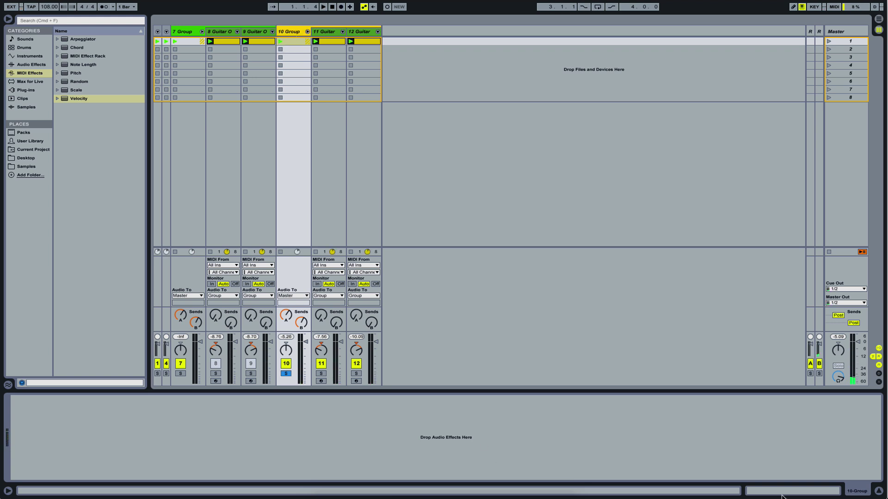
Show track 11's devices and toggle its Arpeggiator between free and synced timing
click(325, 31)
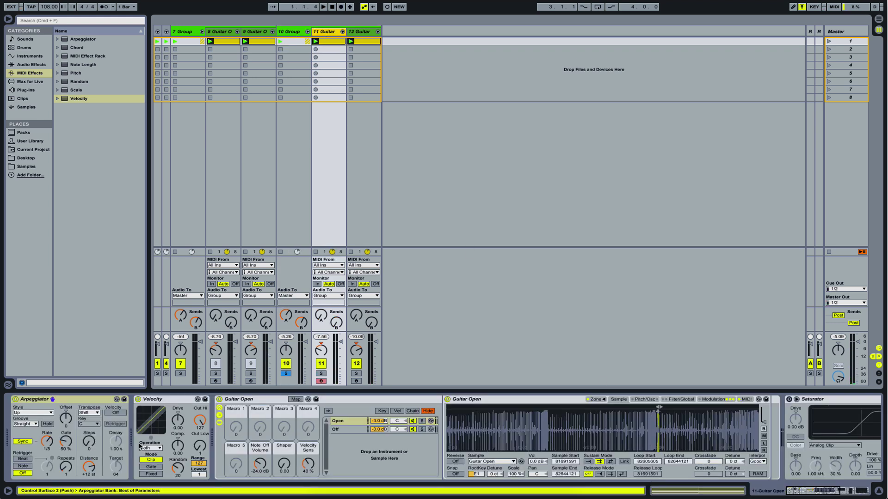
click(26, 443)
click(27, 442)
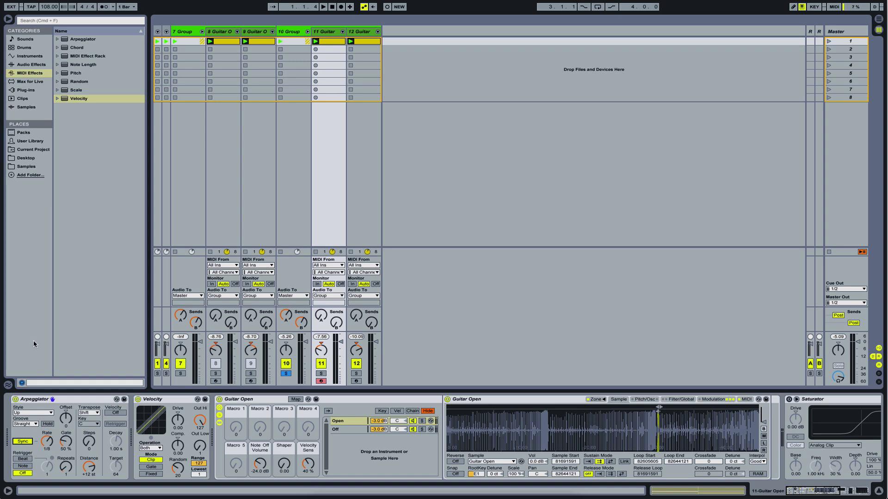
Set track 11's Arpeggiator to free timing at 26.4 ms and audition it soloed
click(23, 442)
click(24, 442)
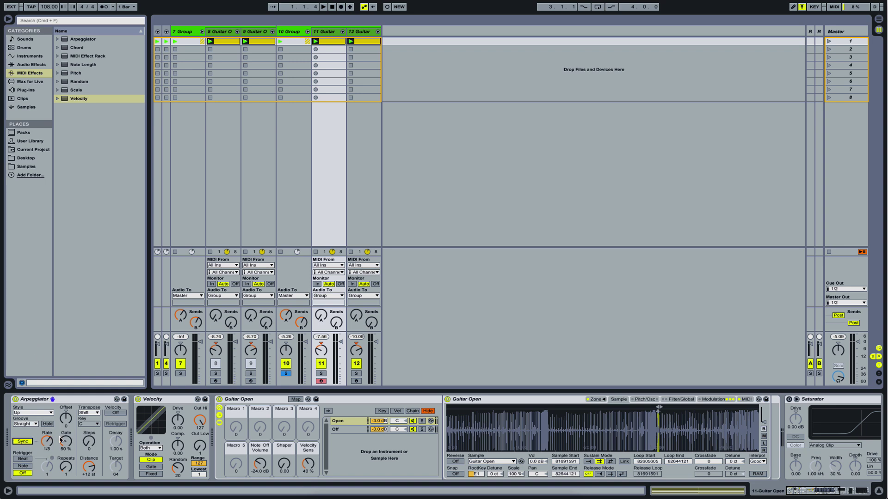
click(26, 442)
drag(47, 441, 47, 438)
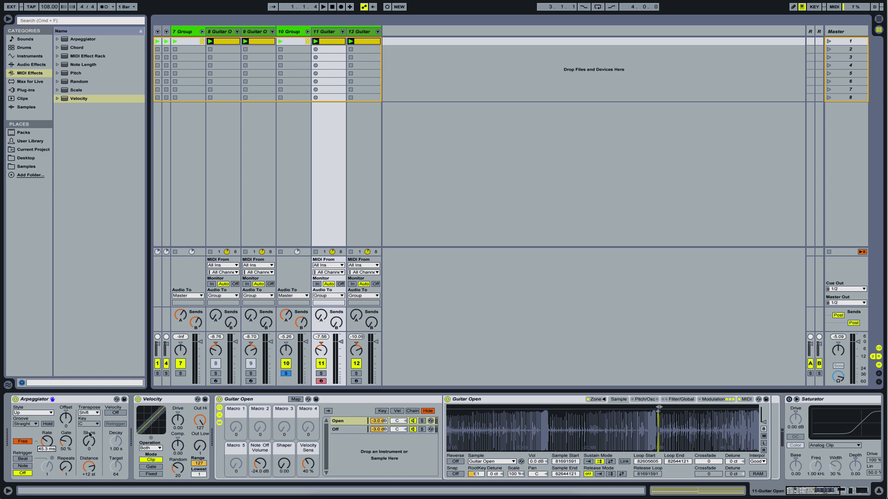
click(322, 375)
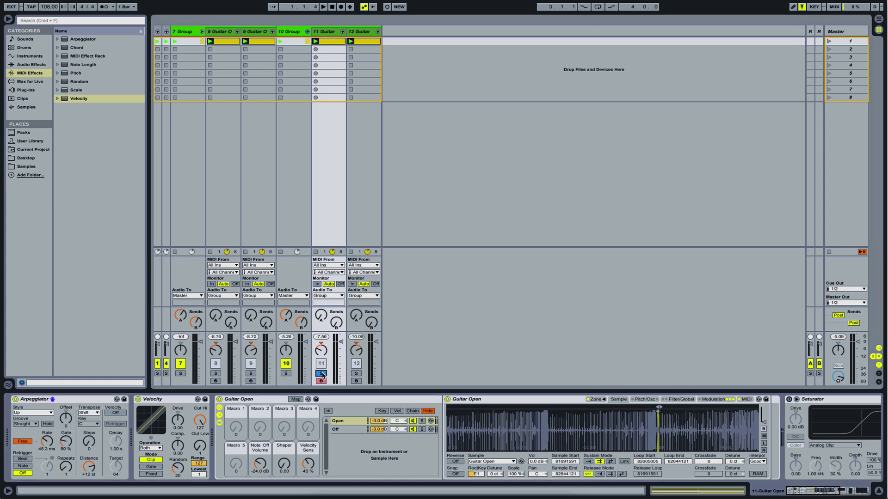
key(space)
Set track 12's Arpeggiator to free timing at a 48.4 ms rate
click(367, 43)
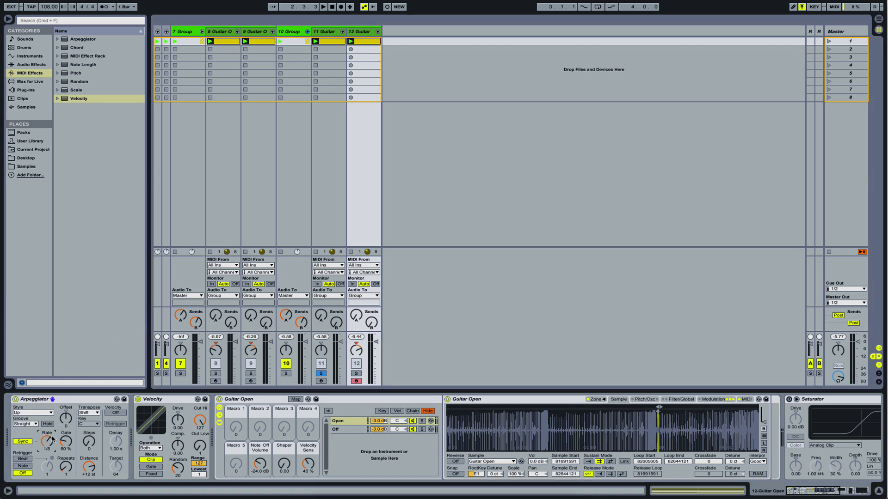
click(23, 442)
drag(46, 440, 47, 436)
Solo the duplicated group instead of track 11, pan track 11 to 13L, and play
click(321, 373)
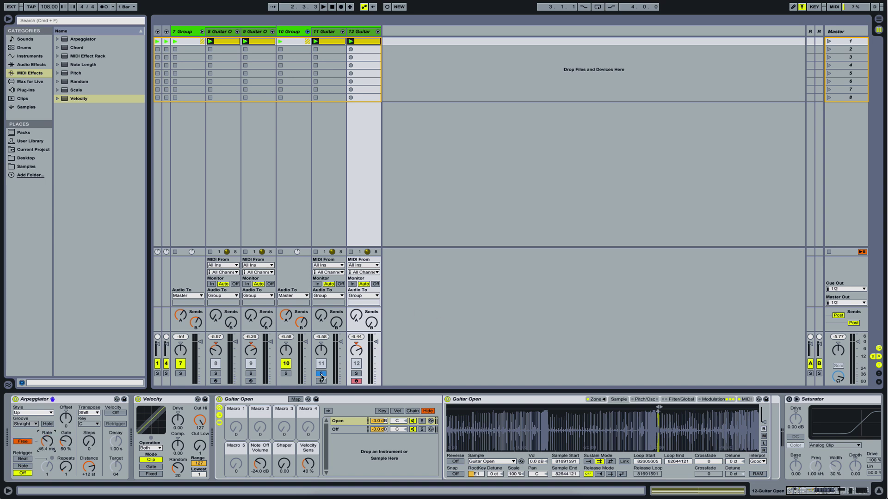
click(287, 374)
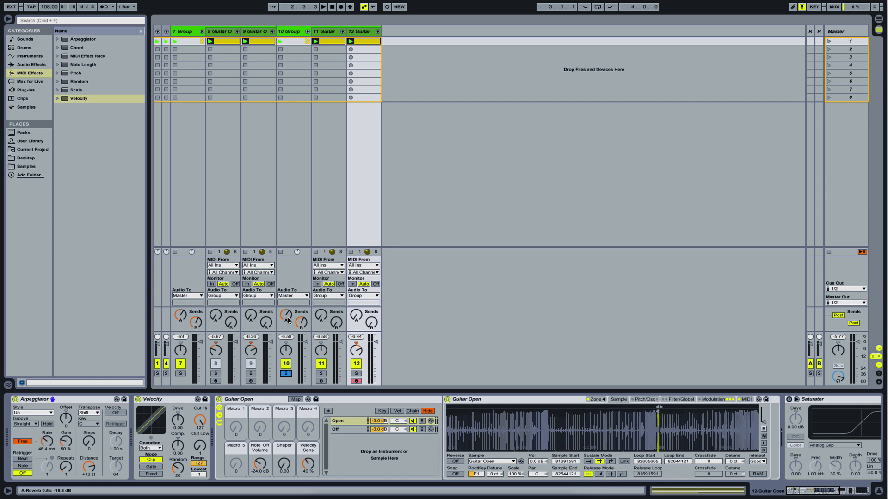
drag(321, 350, 321, 356)
key(space)
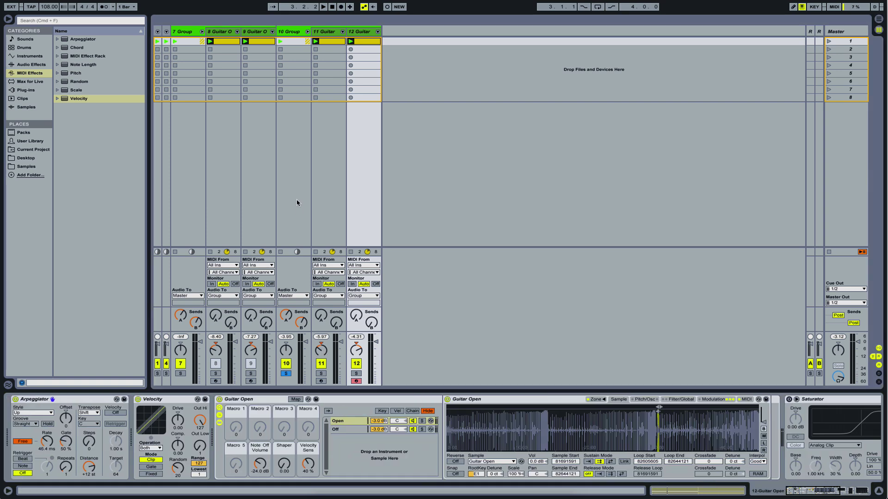
Turn off 10 Group's Solo so both guitar groups play together
click(287, 32)
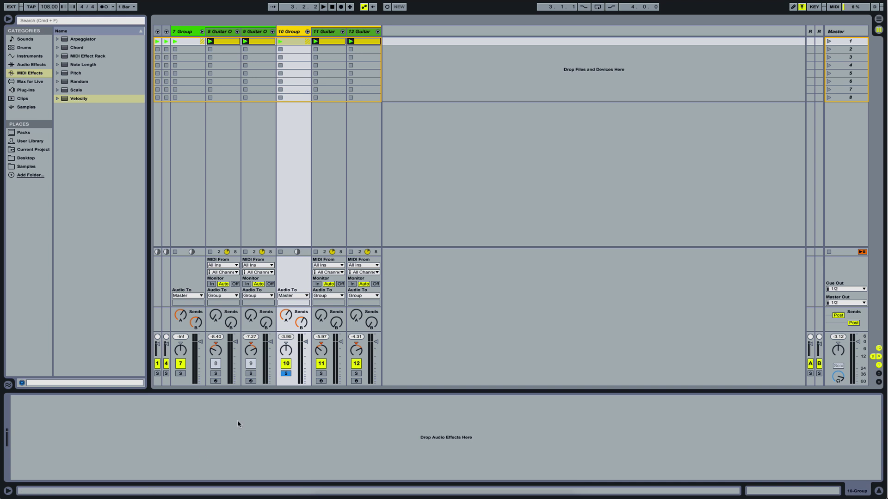
click(286, 373)
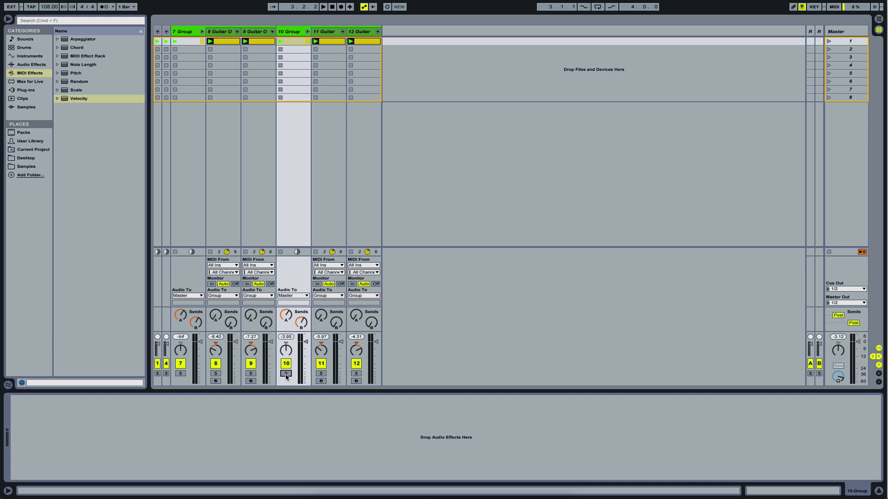